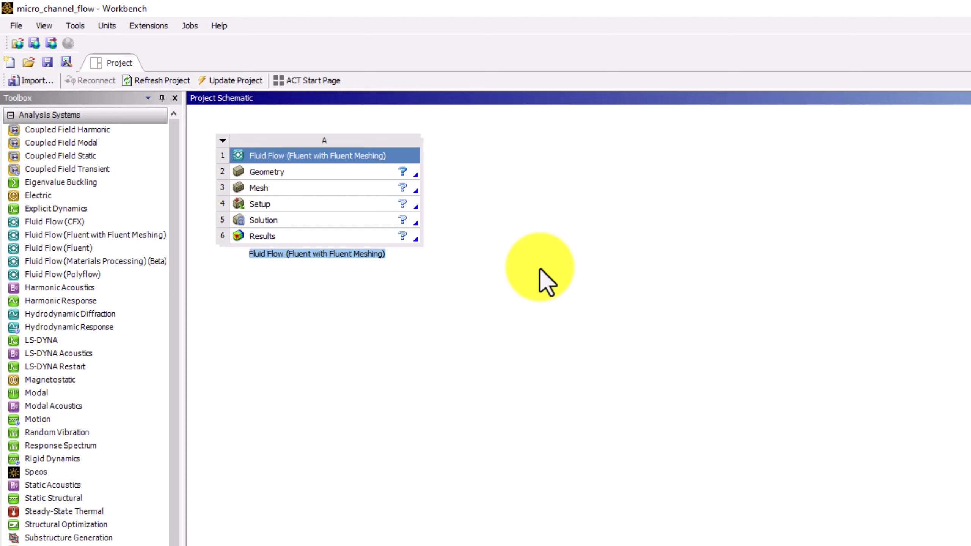
Step: Name the analysis system "Micro-Channel Flow" and open its Geometry cell for modelling
text(Micro)
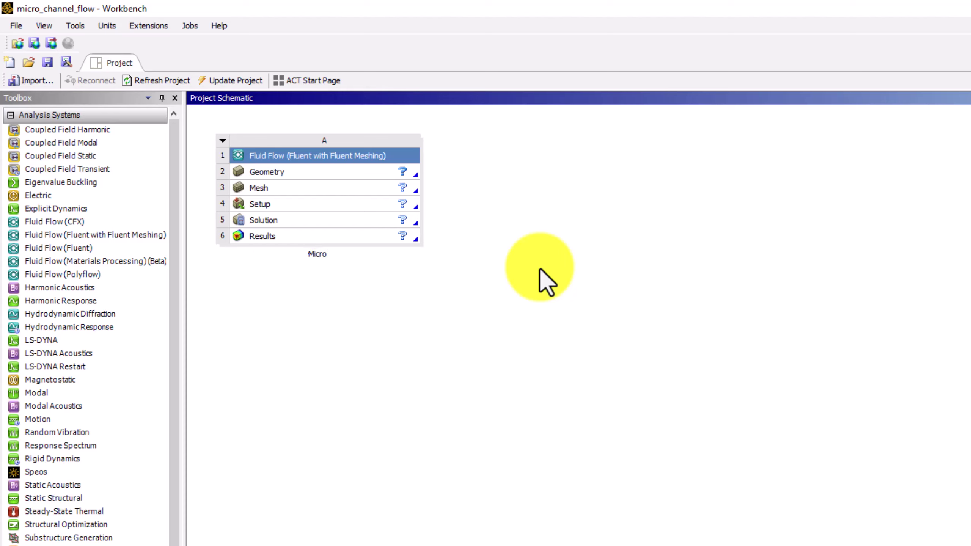
text(-Channel Flow)
key(Return)
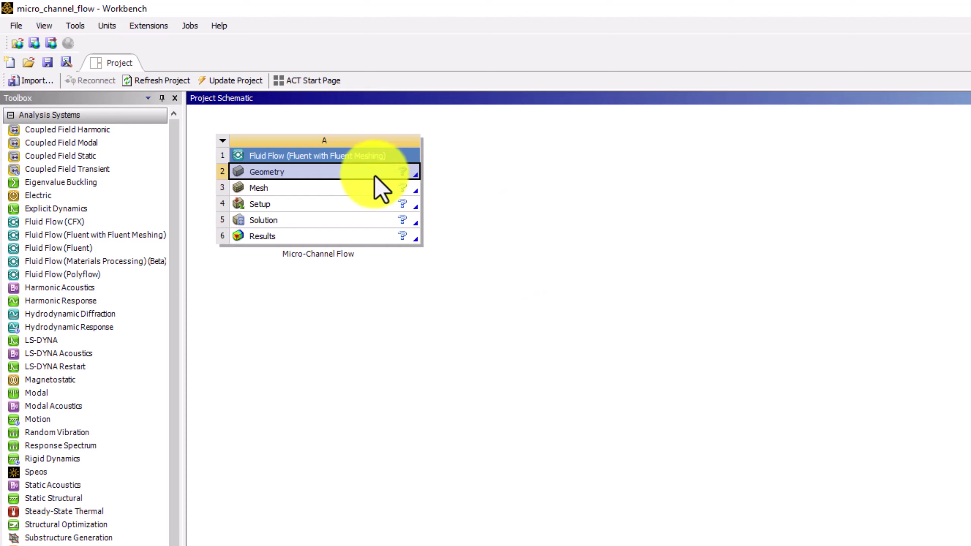
double_click(342, 171)
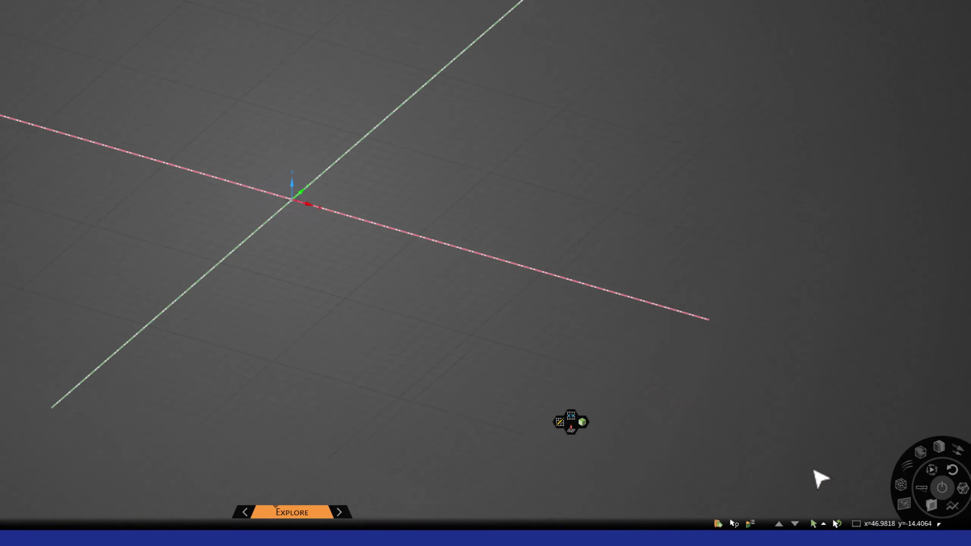
Step: Configure the model units to the Small length scale with lengths in nm
click(902, 521)
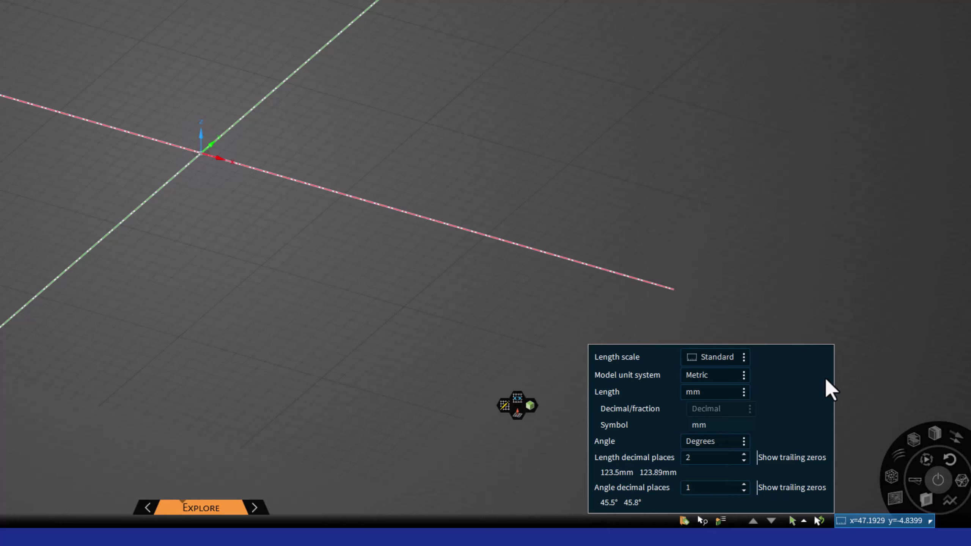
click(726, 357)
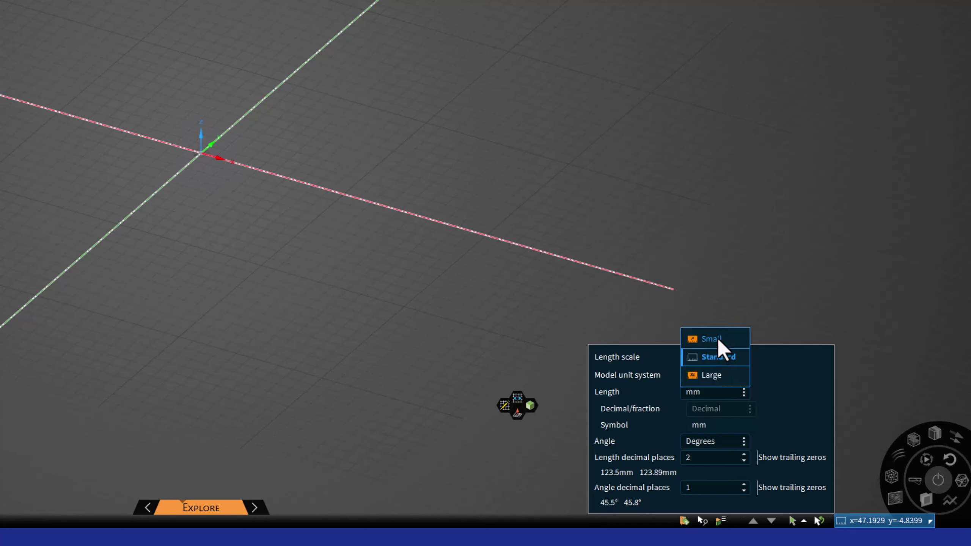
click(717, 338)
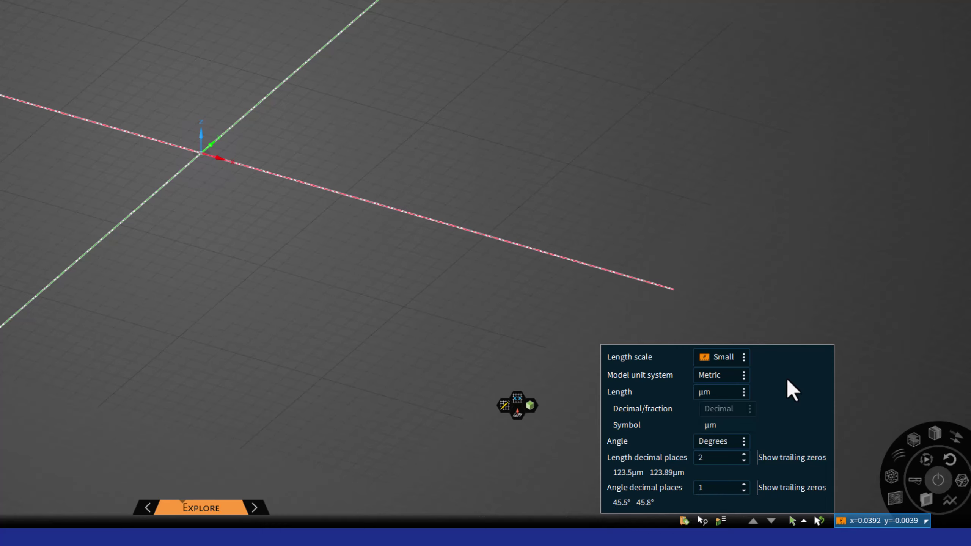
click(703, 393)
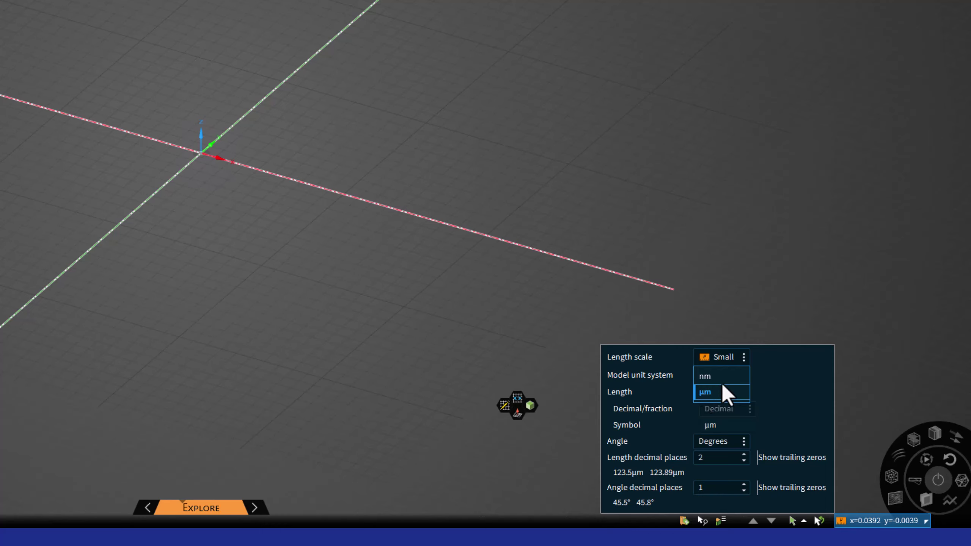
click(731, 375)
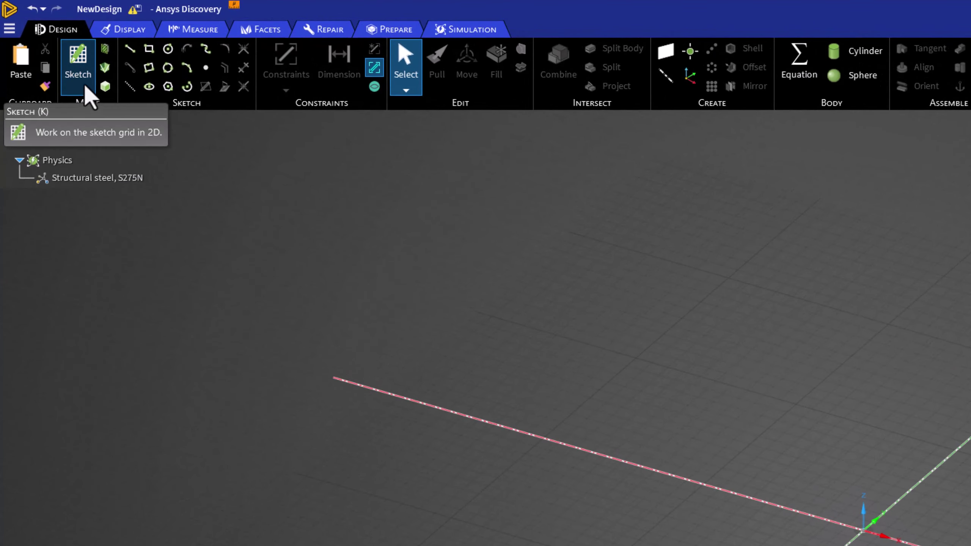
Step: In a plan-view sketch, draw two concentric circles centred on the origin, about 38 nm and 46 nm in diameter
click(84, 84)
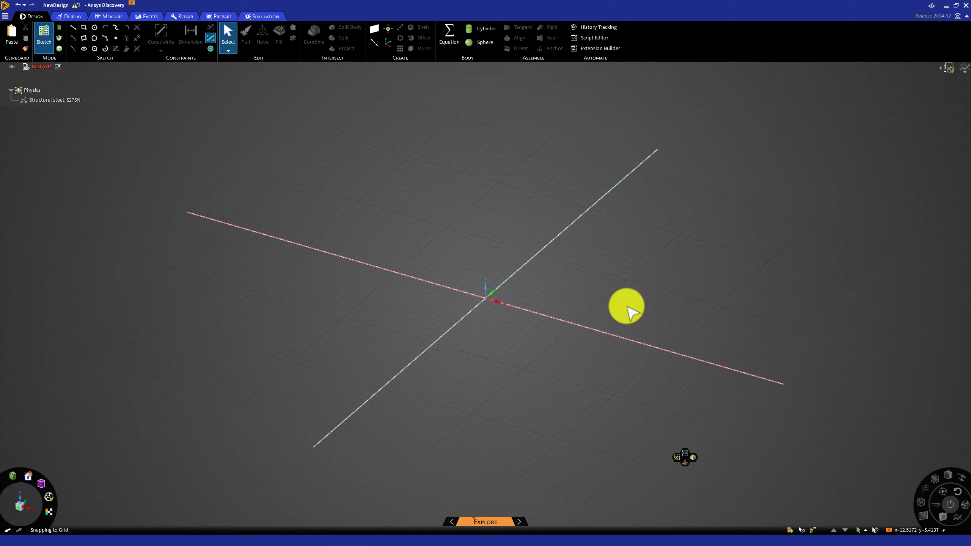
key(v)
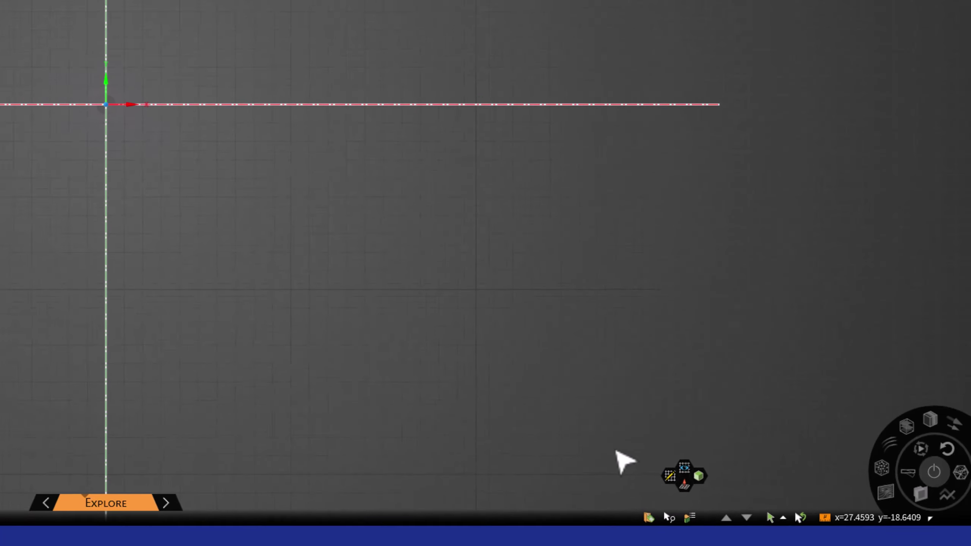
click(572, 440)
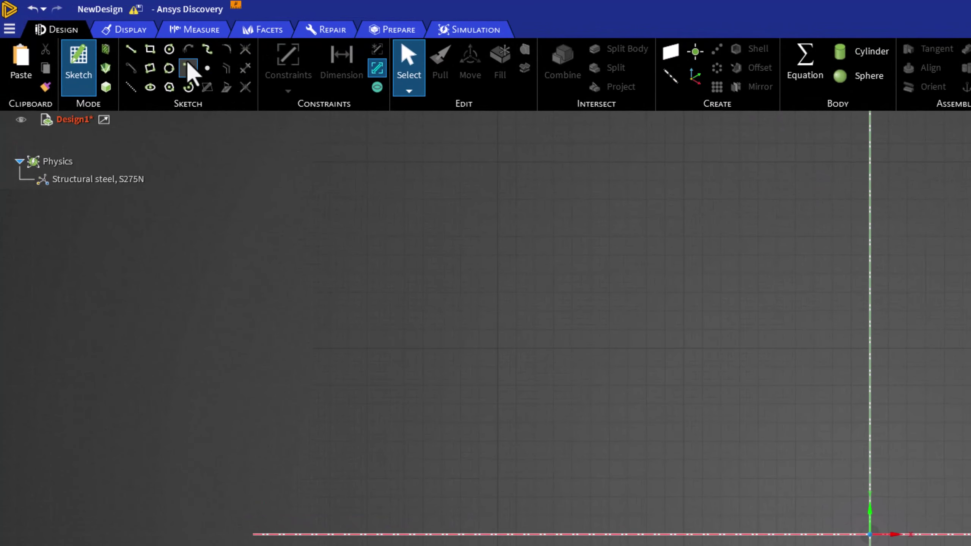
click(169, 50)
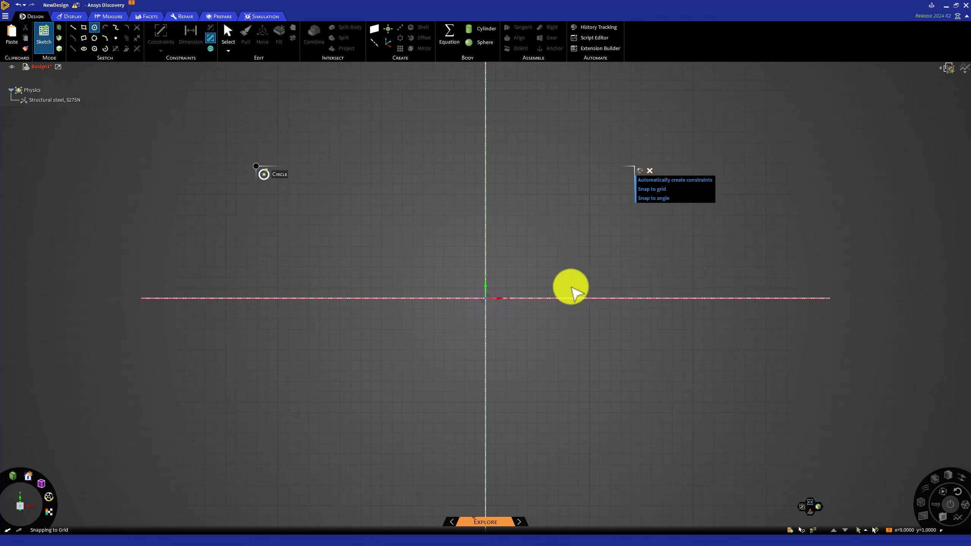
click(486, 299)
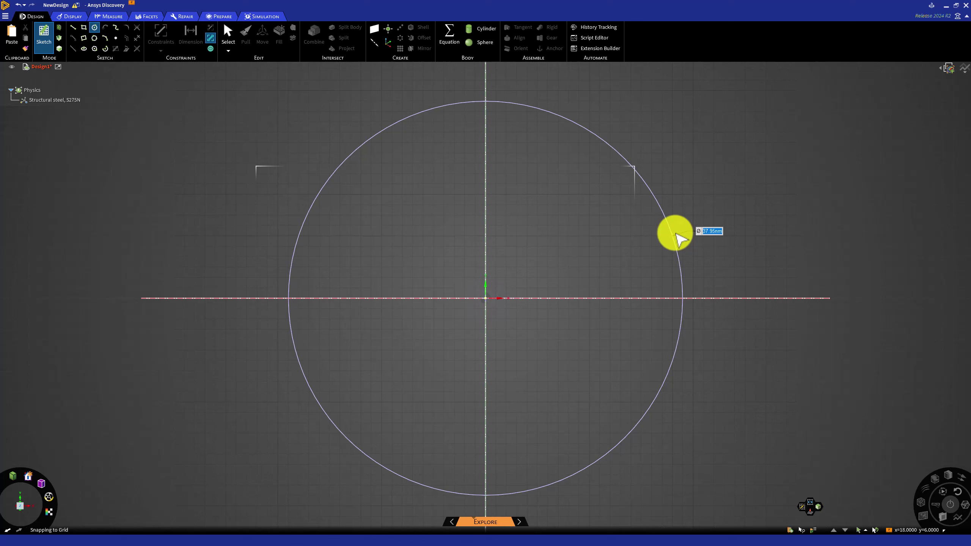
key(Return)
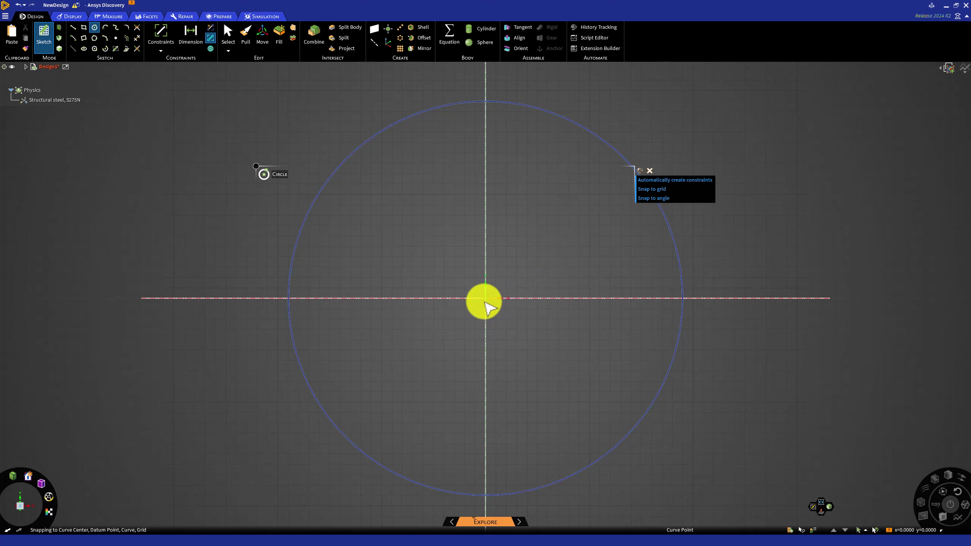
click(499, 295)
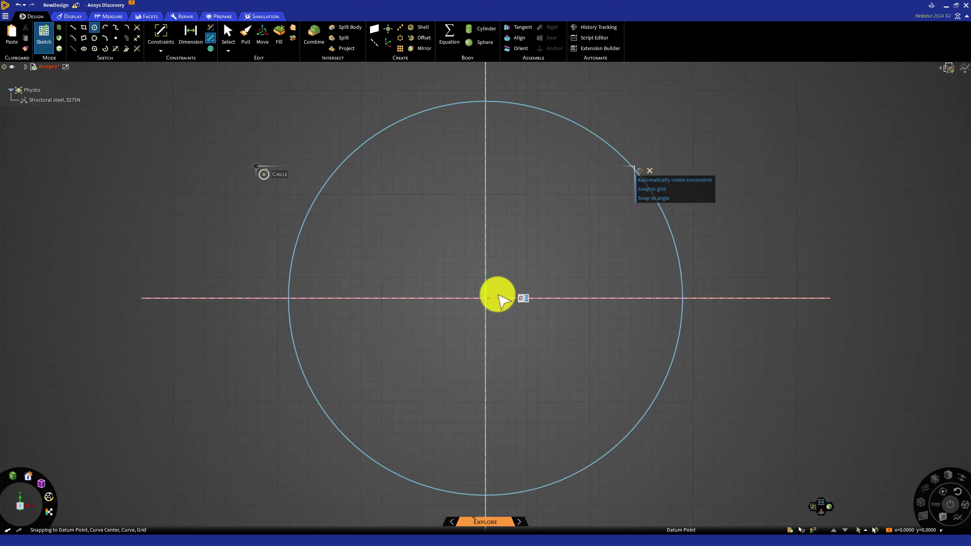
click(725, 270)
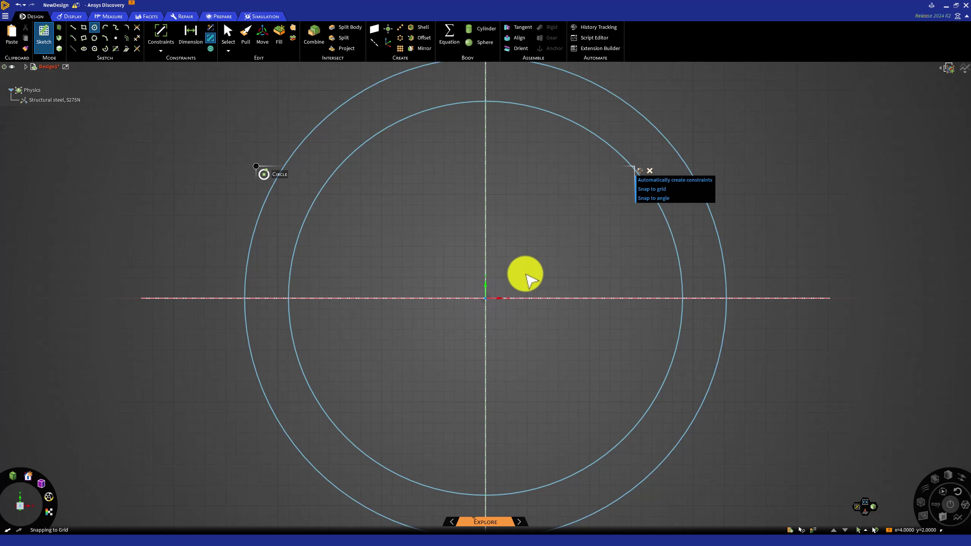
Step: Dimension the diameters of the inner and outer circles
scroll(527, 274, down, 1)
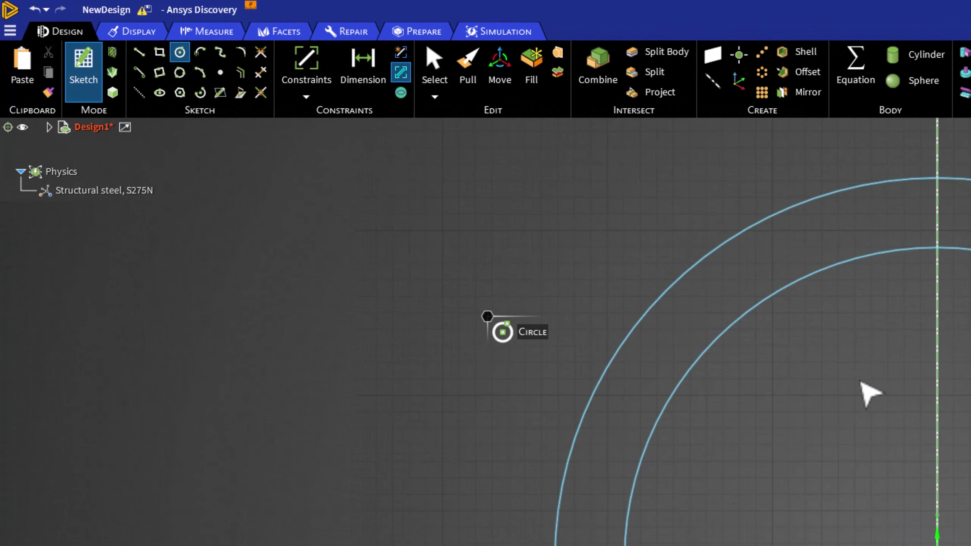
click(373, 80)
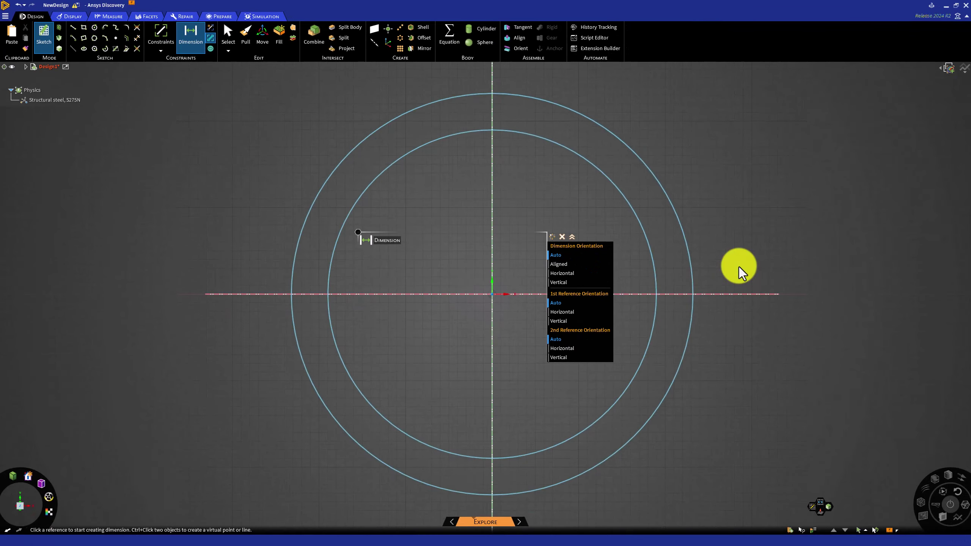
click(643, 234)
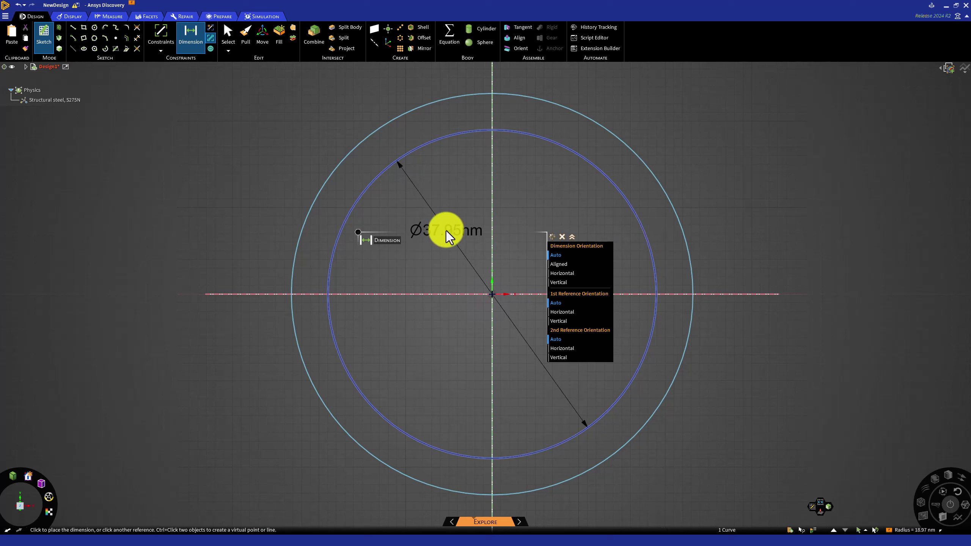
click(446, 231)
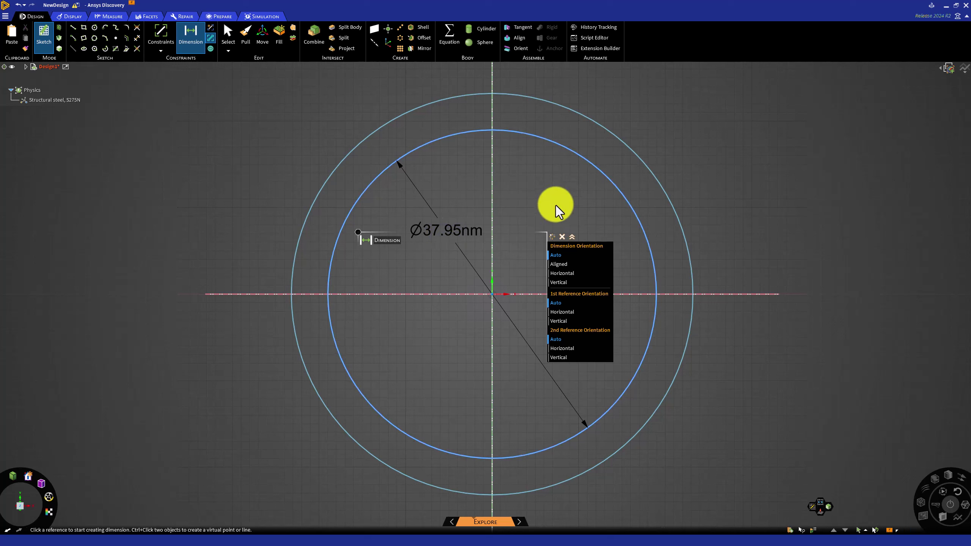
click(646, 170)
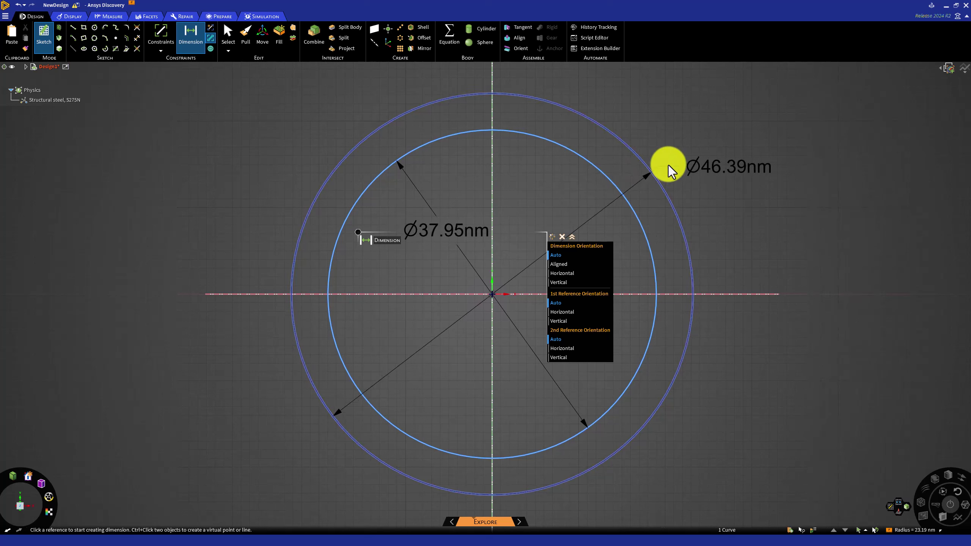
click(683, 161)
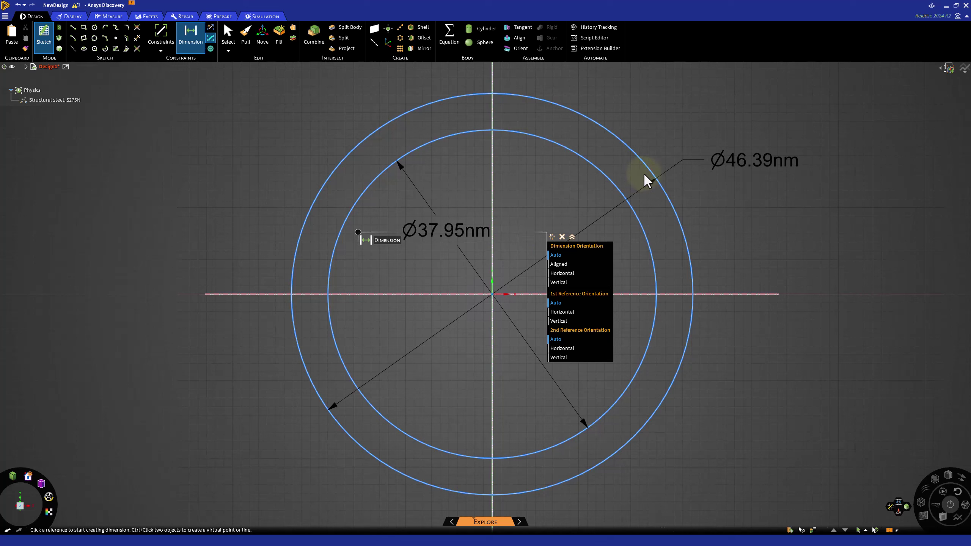
Step: Set the outer circle's diameter to 300 nm
double_click(747, 163)
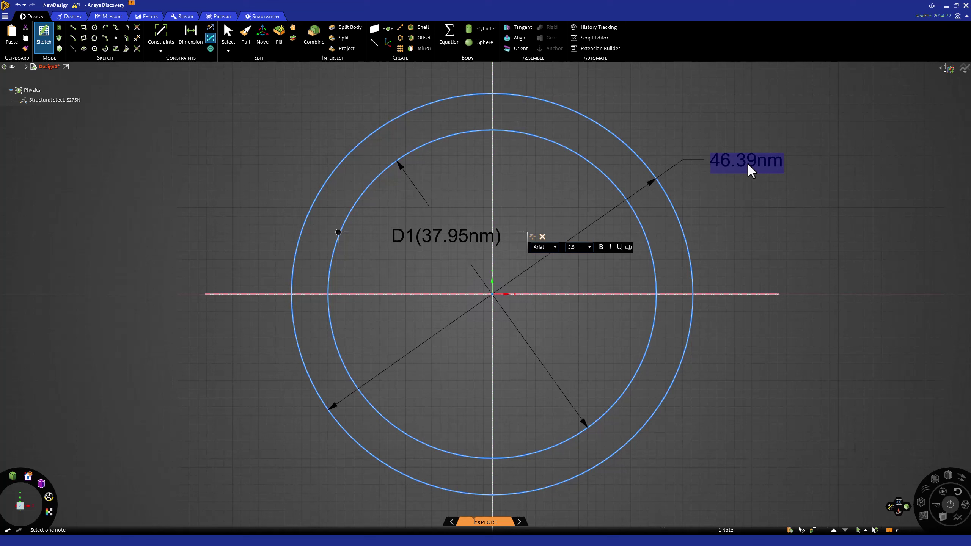
text(300)
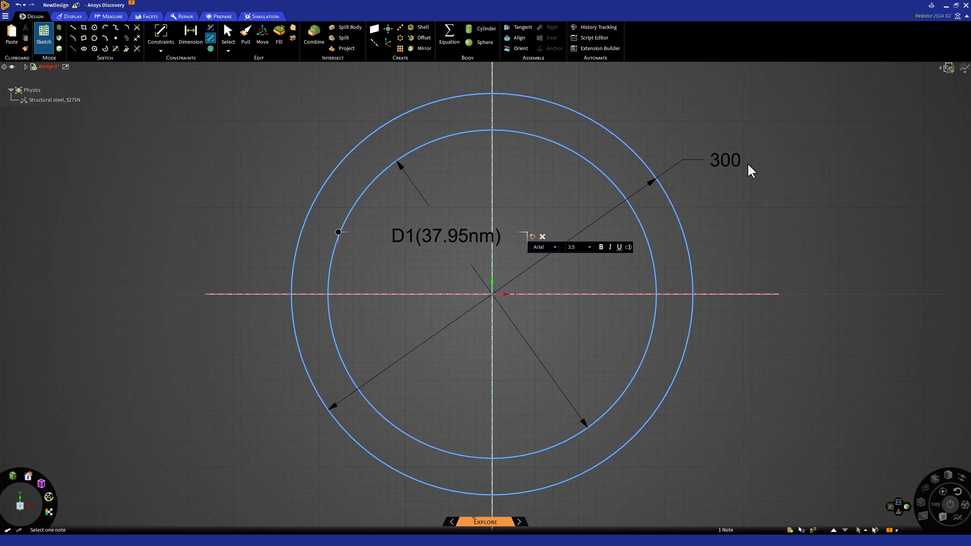
key(Return)
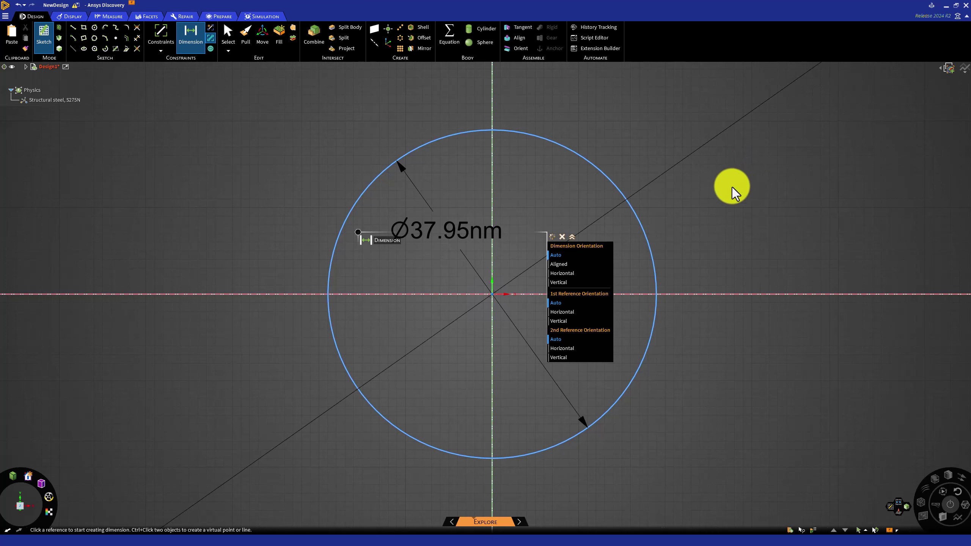
Step: Set the inner circle's diameter to 140 nm
scroll(696, 203, down, 10)
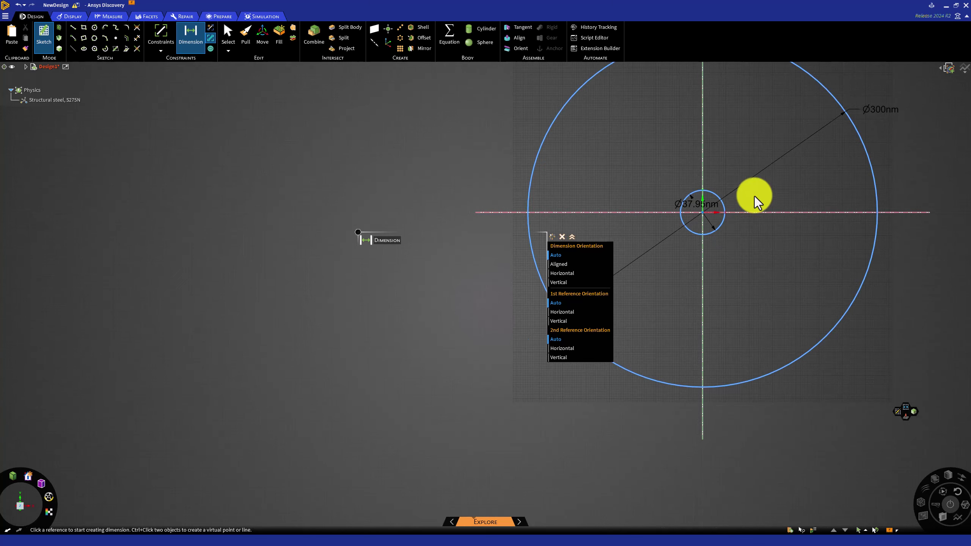
mouse_move(776, 186)
shift+middle_down()
mouse_move(619, 235)
mouse_move(596, 232)
shift+middle_up()
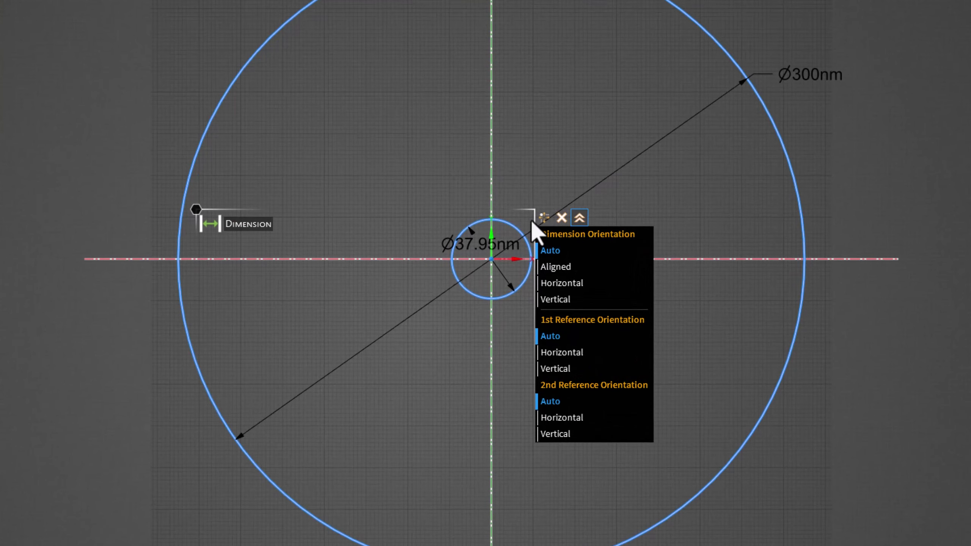
double_click(471, 247)
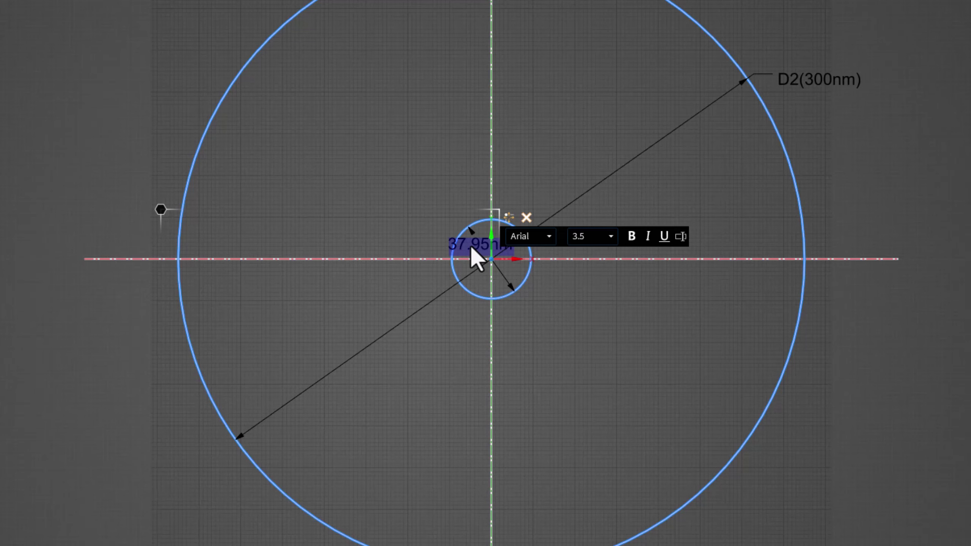
text(140)
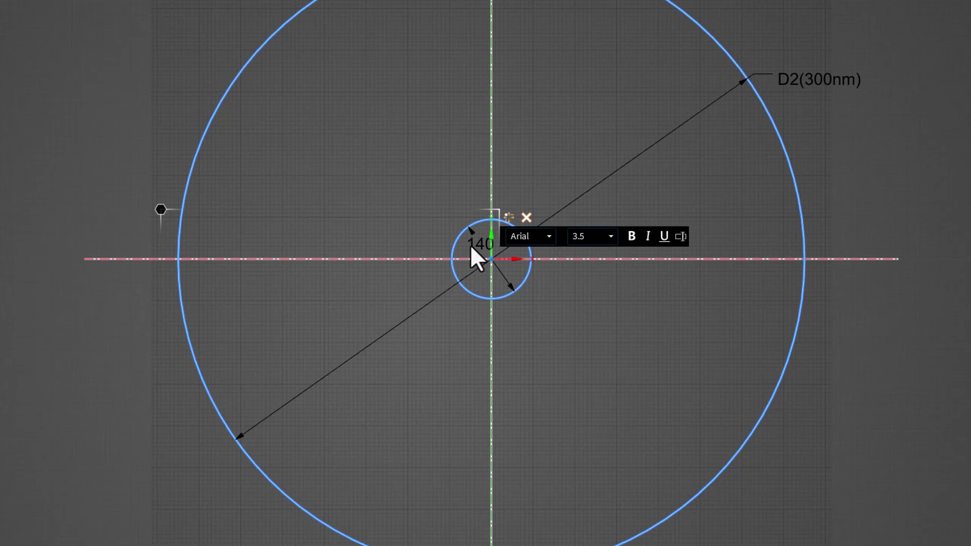
key(Return)
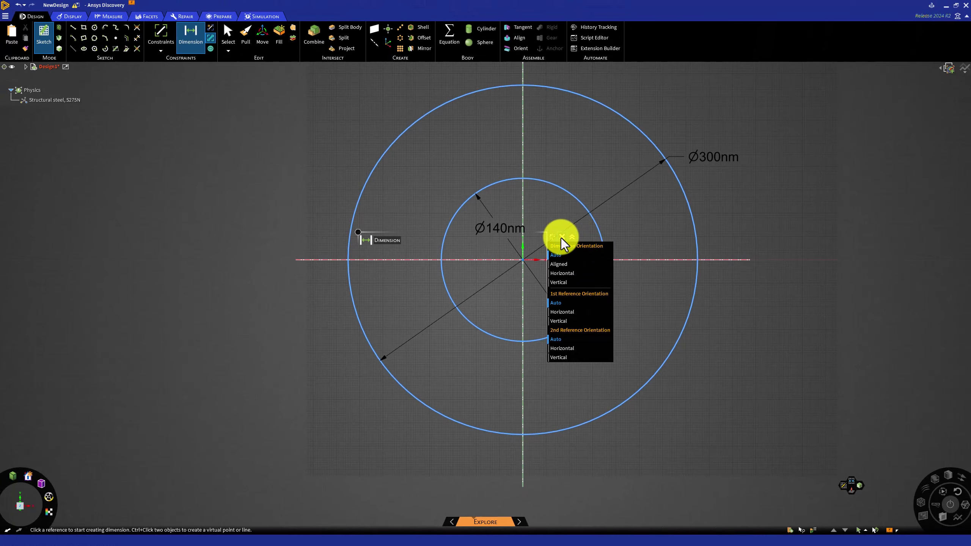
Step: Finish the sketch to form the ring-shaped surface and expand the design's structure tree
click(562, 237)
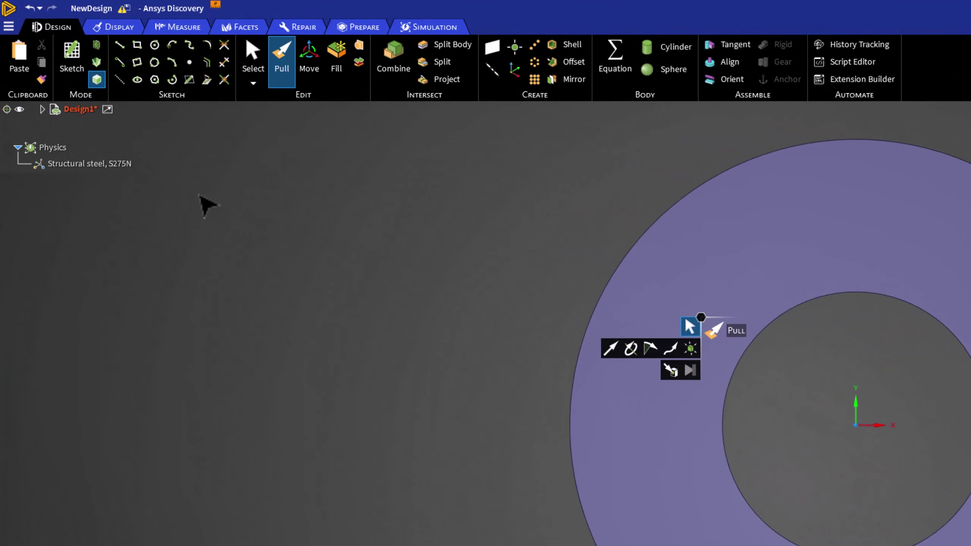
click(41, 110)
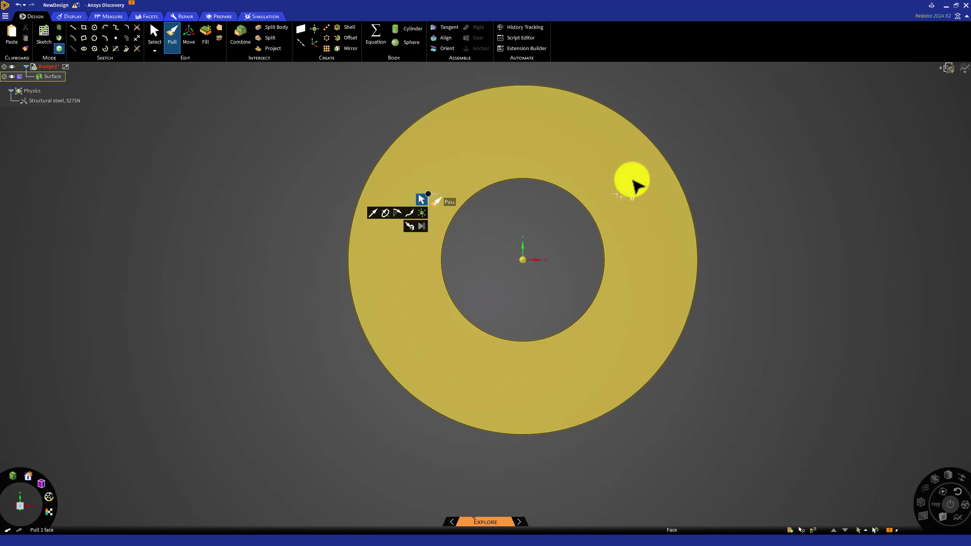
Step: Pull the ring-shaped face into a hollow cylinder with a length of 500 nm
middle_drag(768, 174, 716, 209)
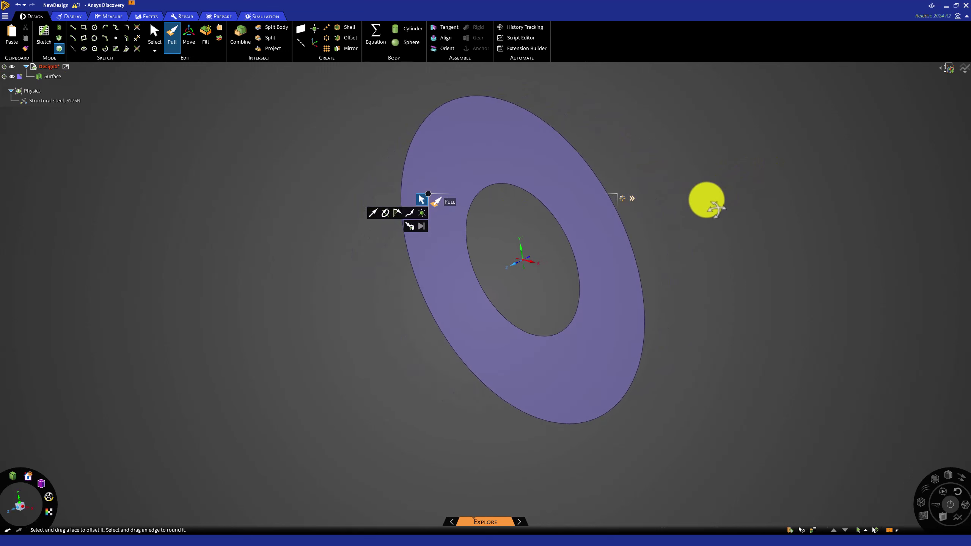
scroll(640, 231, up, 1)
scroll(640, 232, down, 2)
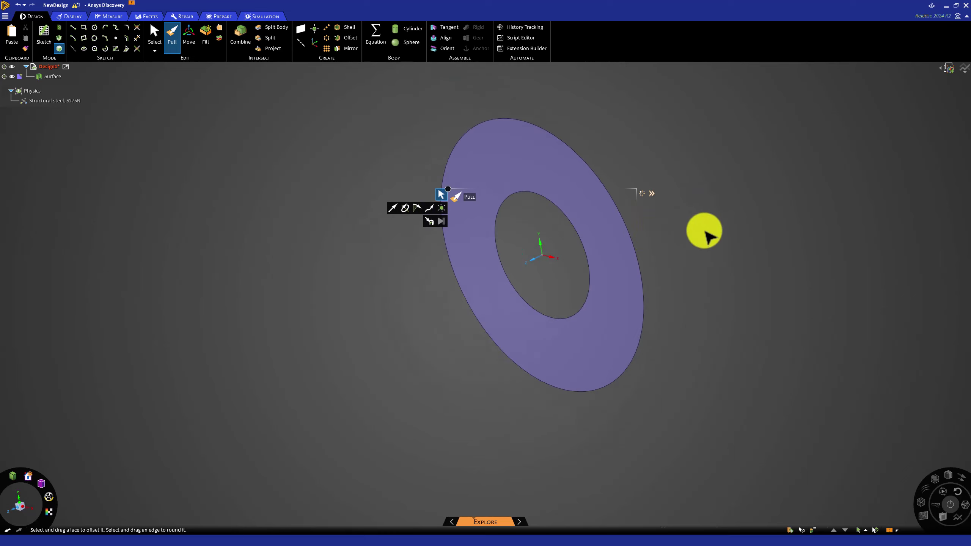
click(585, 199)
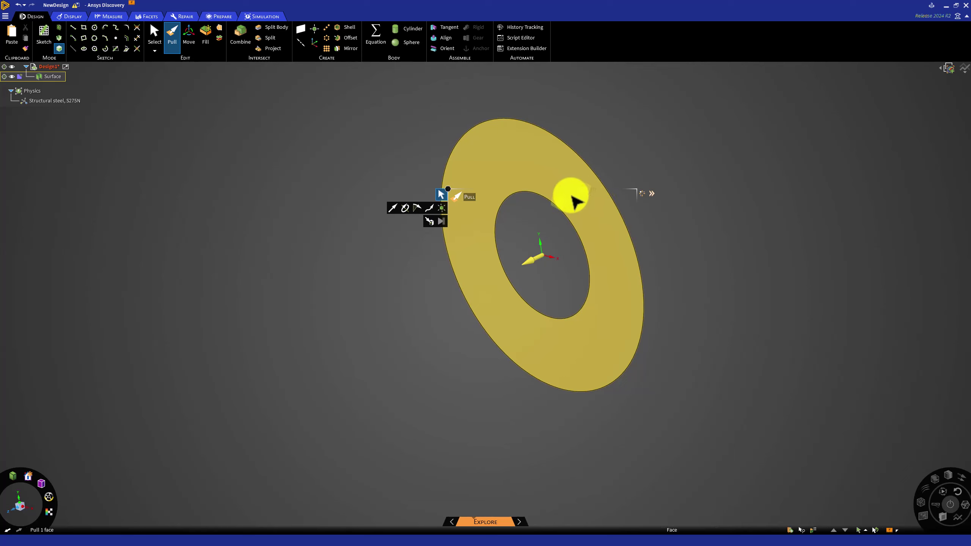
click(571, 195)
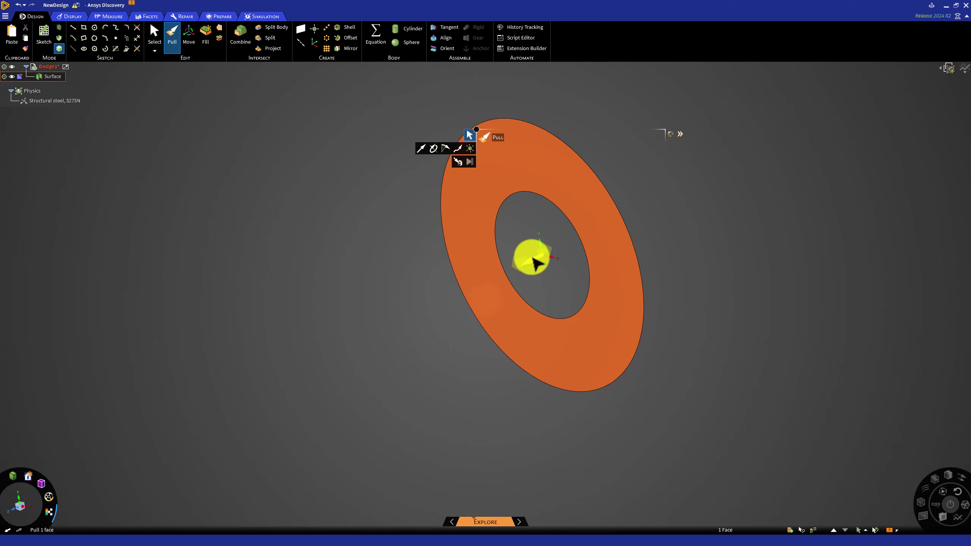
drag(534, 259, 377, 318)
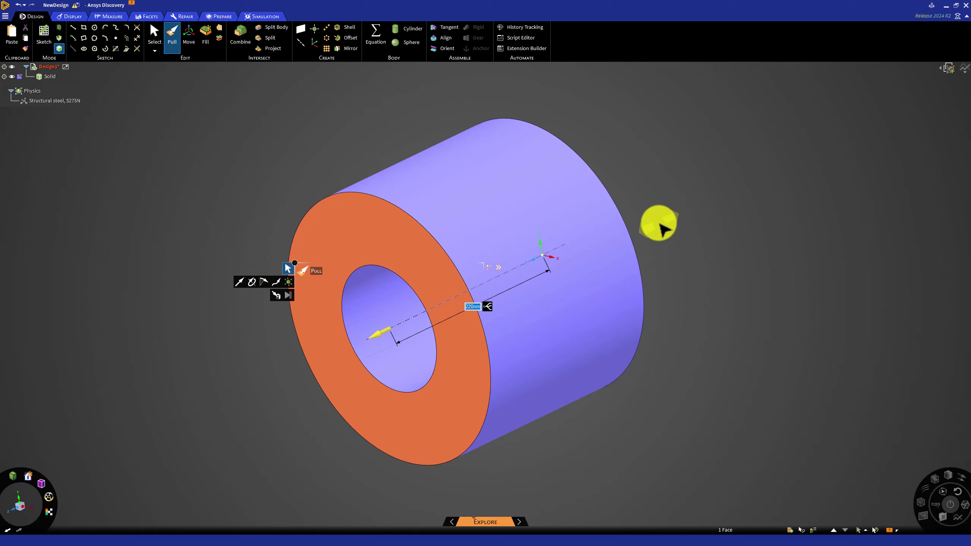
text(500)
key(Return)
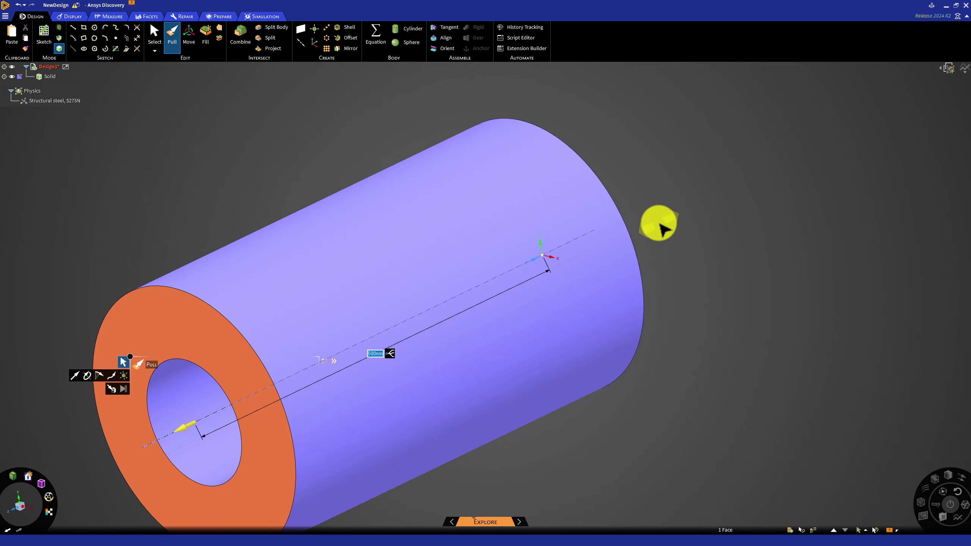
click(659, 226)
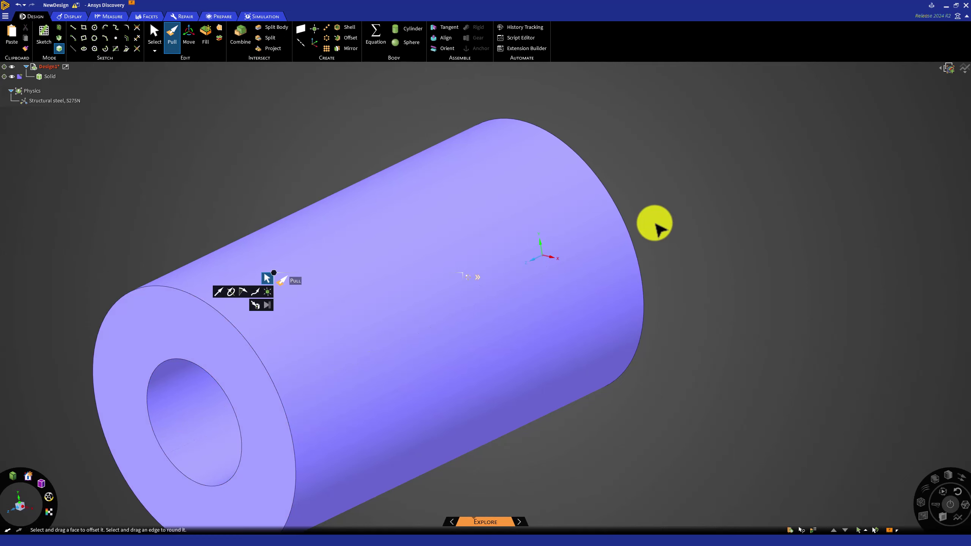
Step: Start a sketch on the horizontal plane through the hollow cylinder's axis and view it head-on around the origin end
key(s)
shift+middle_drag(659, 229, 817, 187)
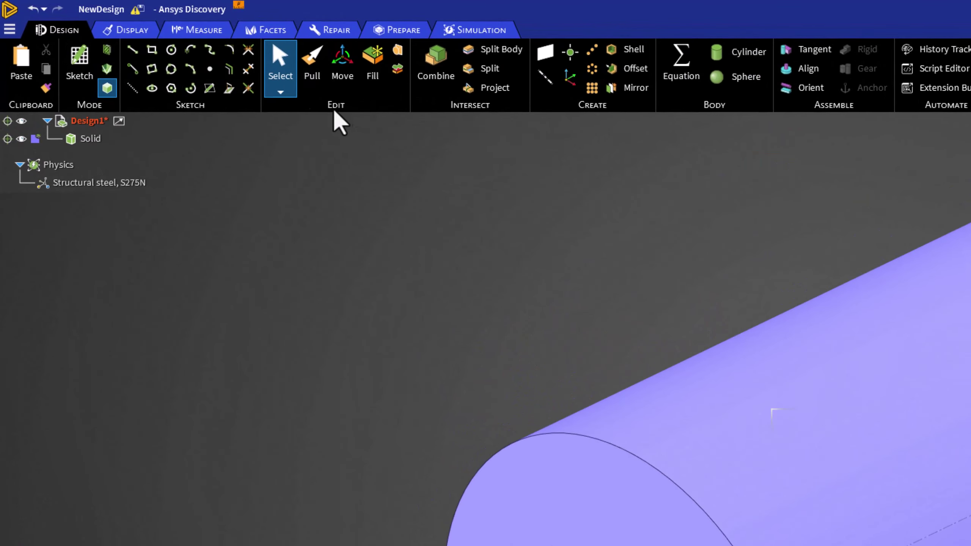
click(86, 71)
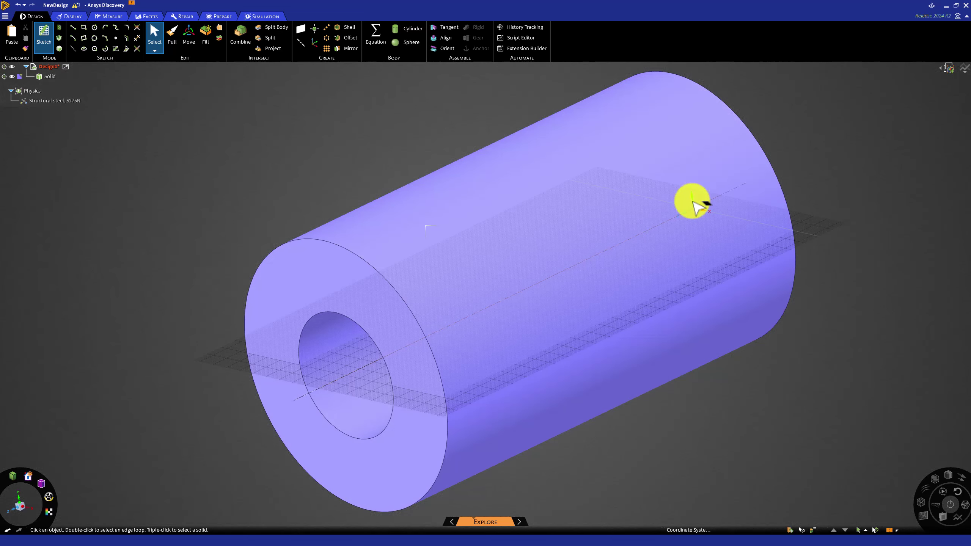
click(693, 206)
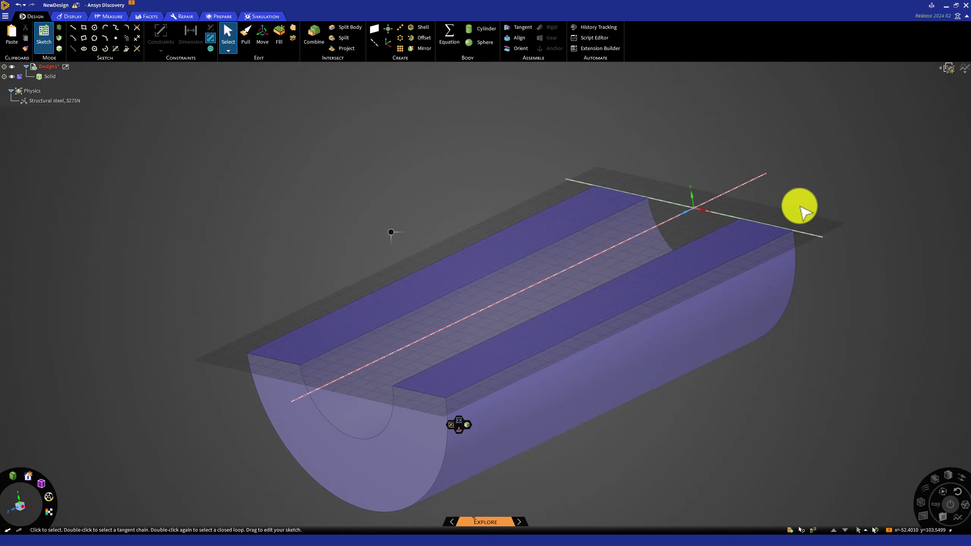
key(v)
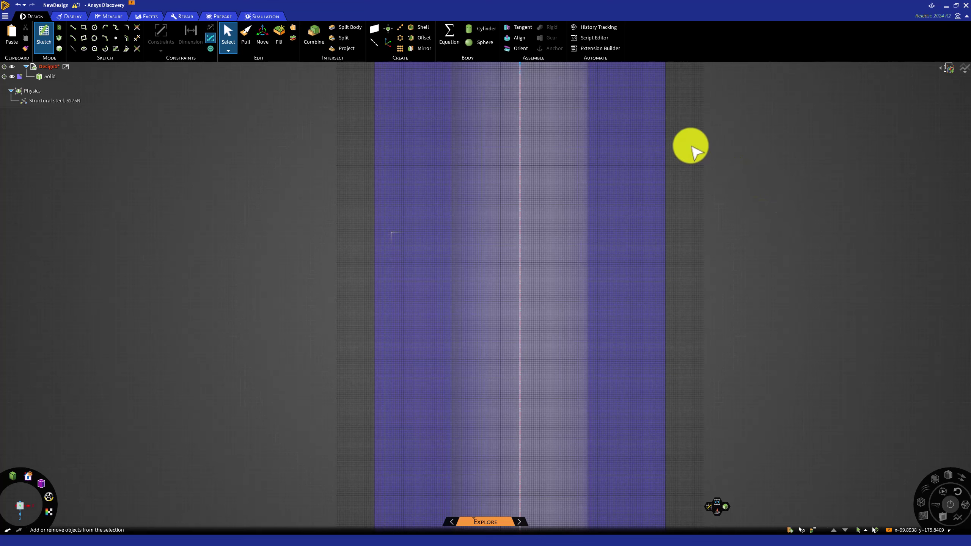
ctrl+middle_drag(705, 187, 729, 277)
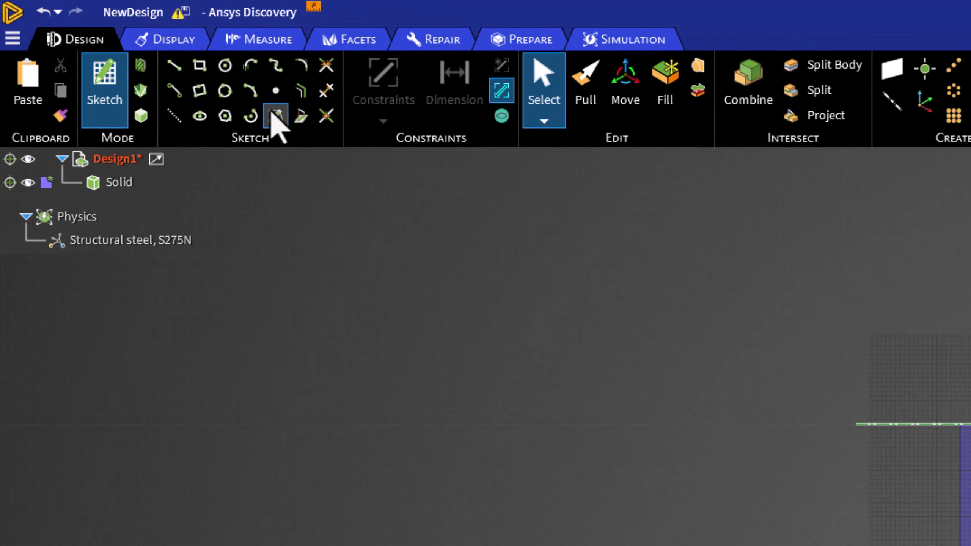
Step: Sketch a circle centred on the cylinder's axis about 65 nm from the origin end and dimension its diameter to 10 nm
click(225, 65)
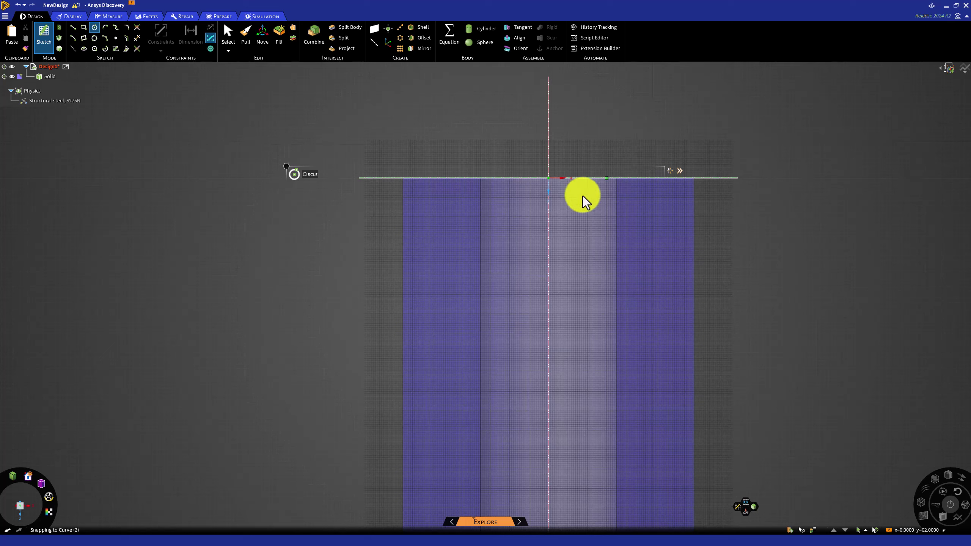
click(548, 241)
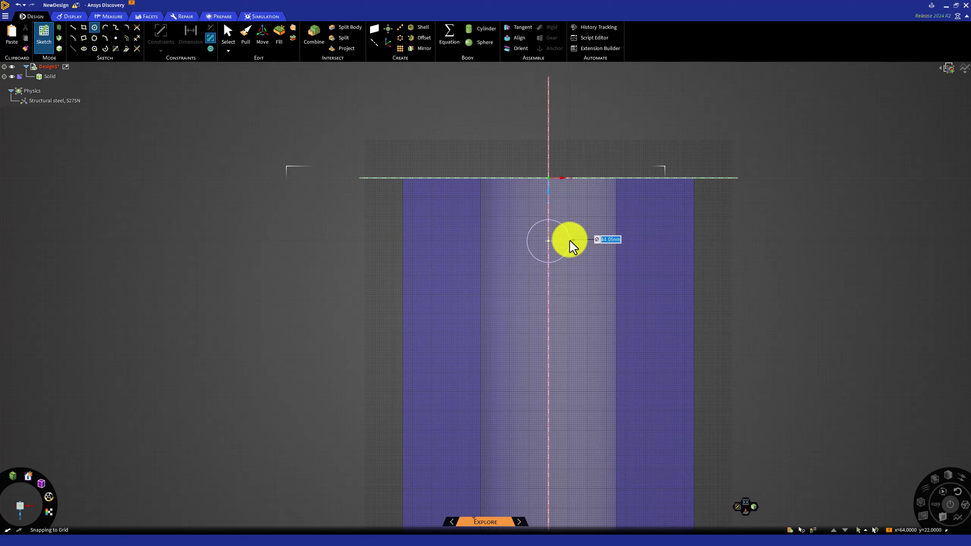
click(569, 240)
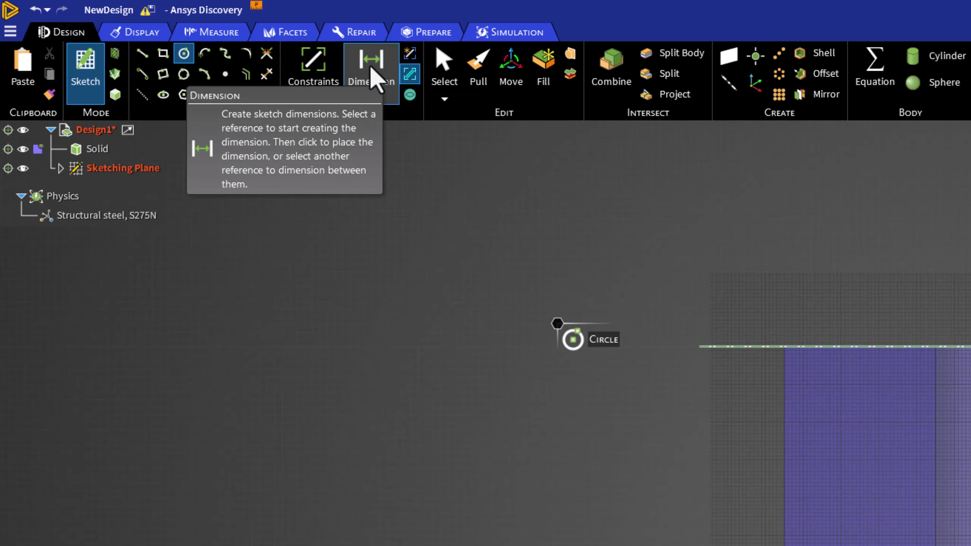
click(372, 71)
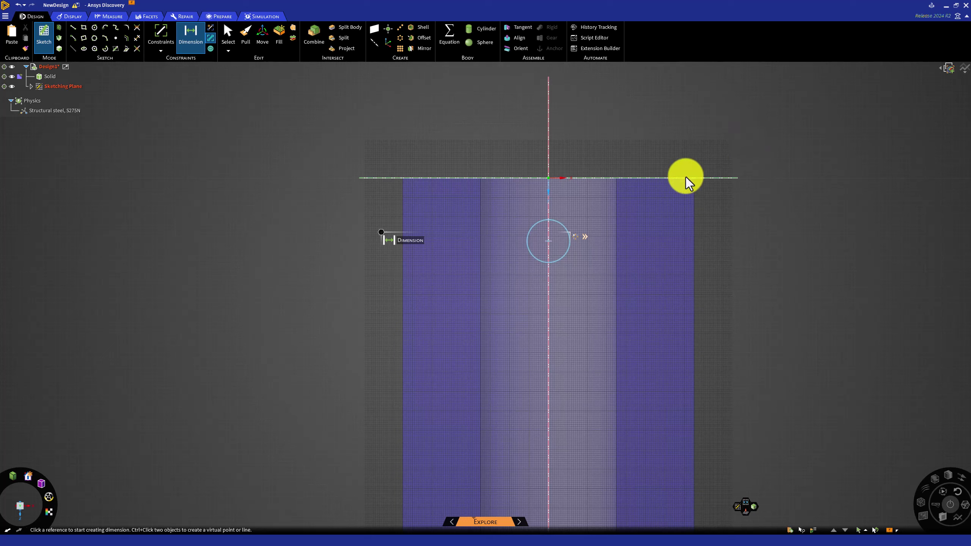
click(565, 232)
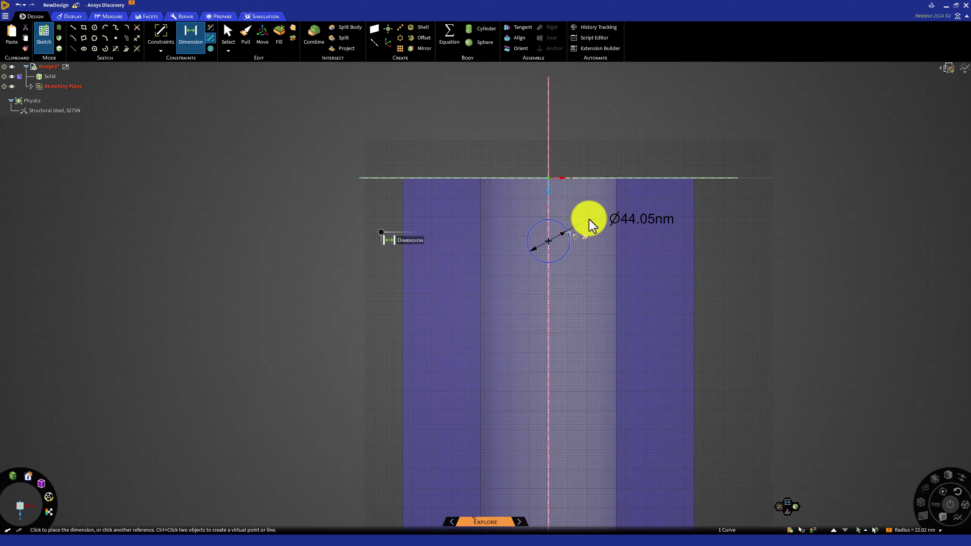
click(589, 219)
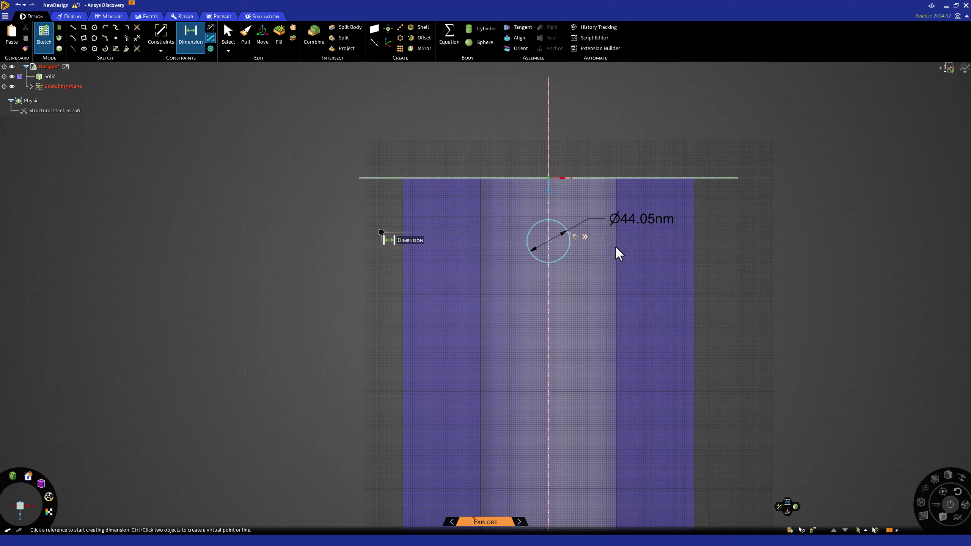
click(634, 221)
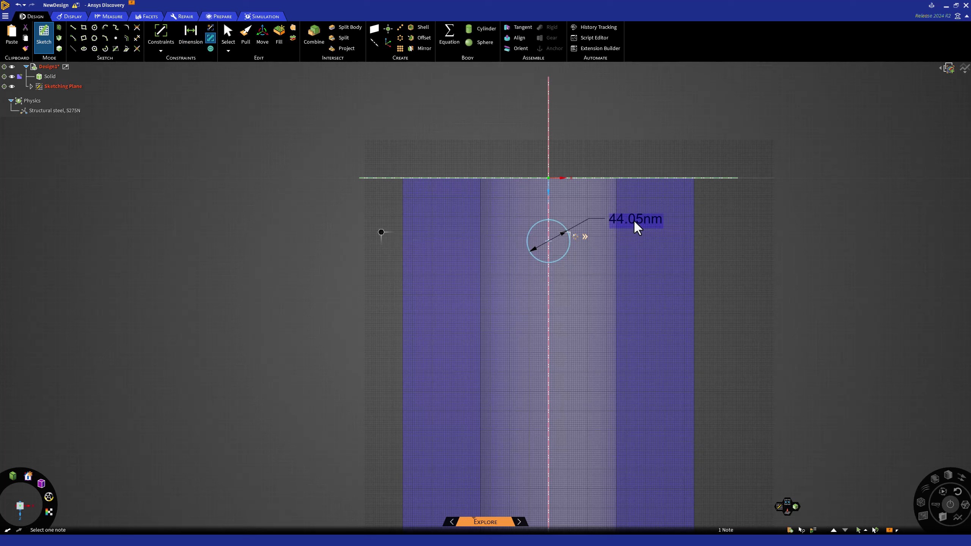
text(10)
key(Return)
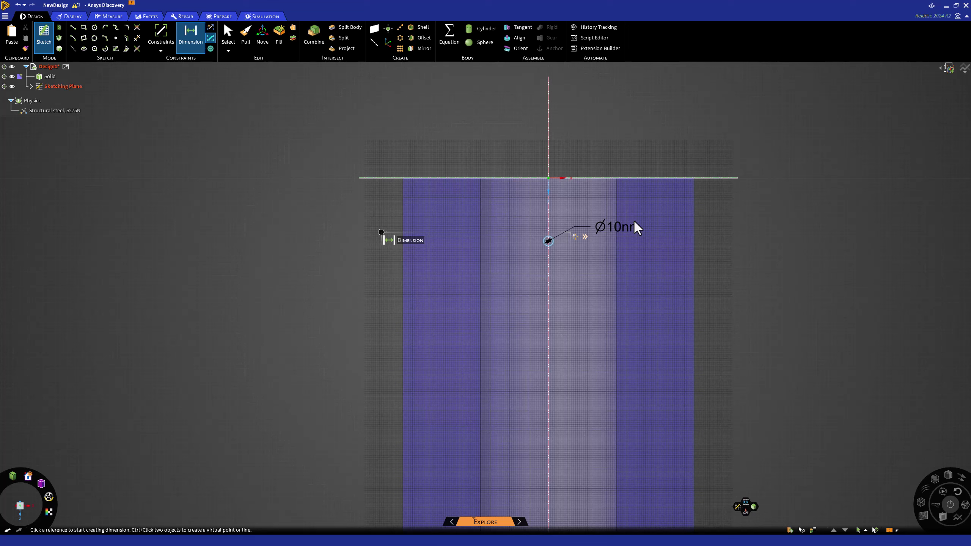
Step: Dimension the small circle's distance along the axis from the cylinder's origin end and set it to 150 nm
click(549, 198)
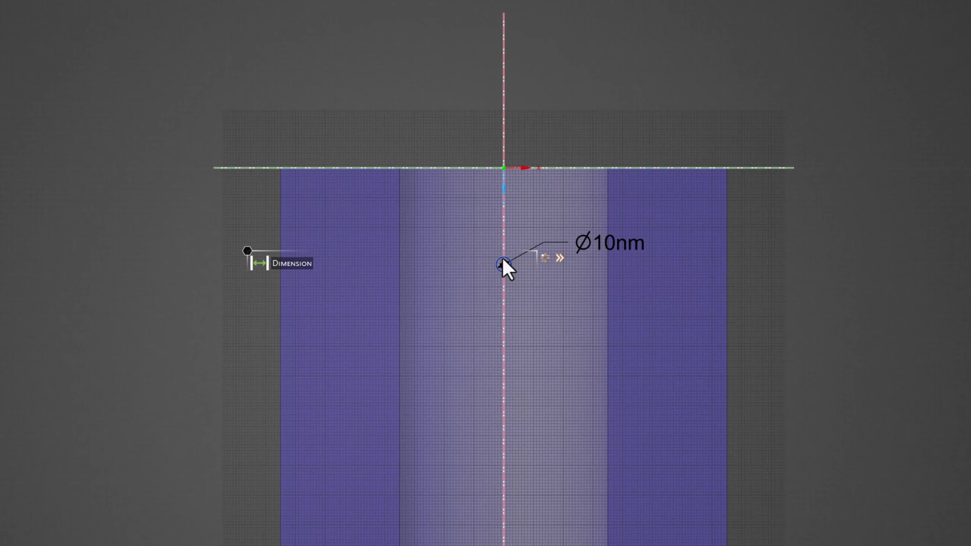
click(503, 261)
click(504, 168)
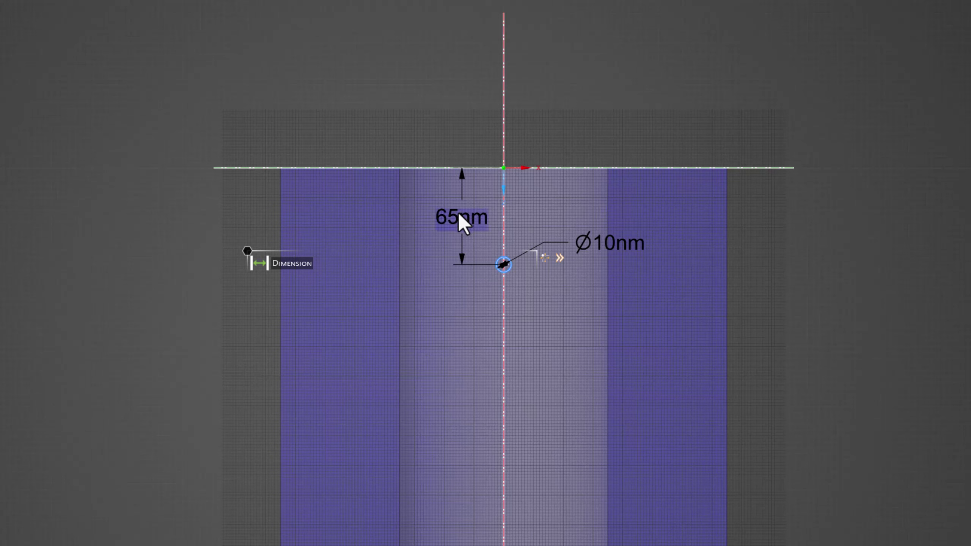
click(477, 213)
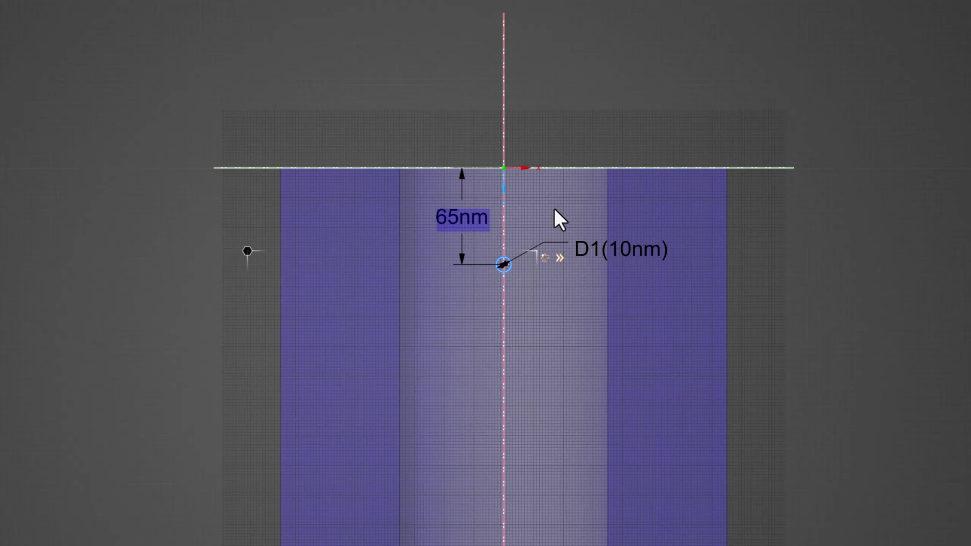
text(150)
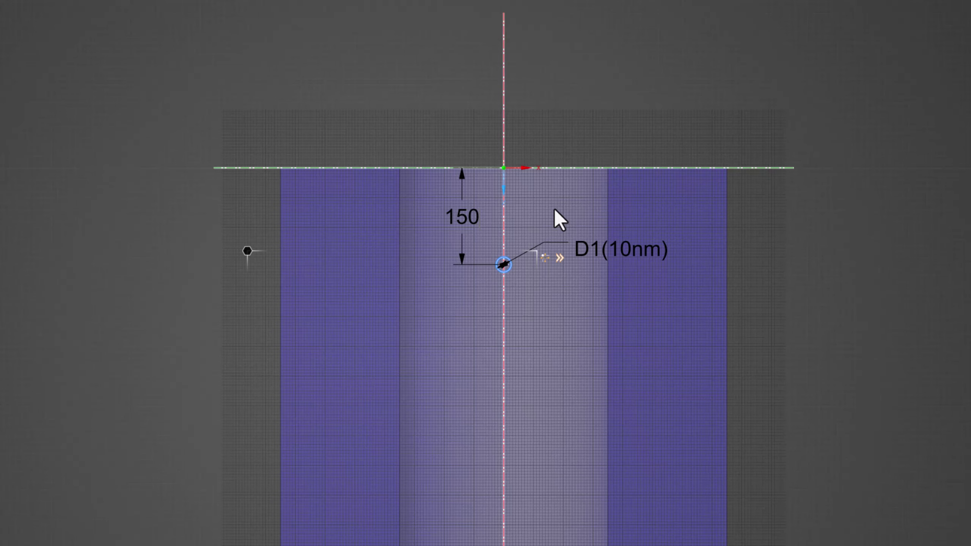
key(Return)
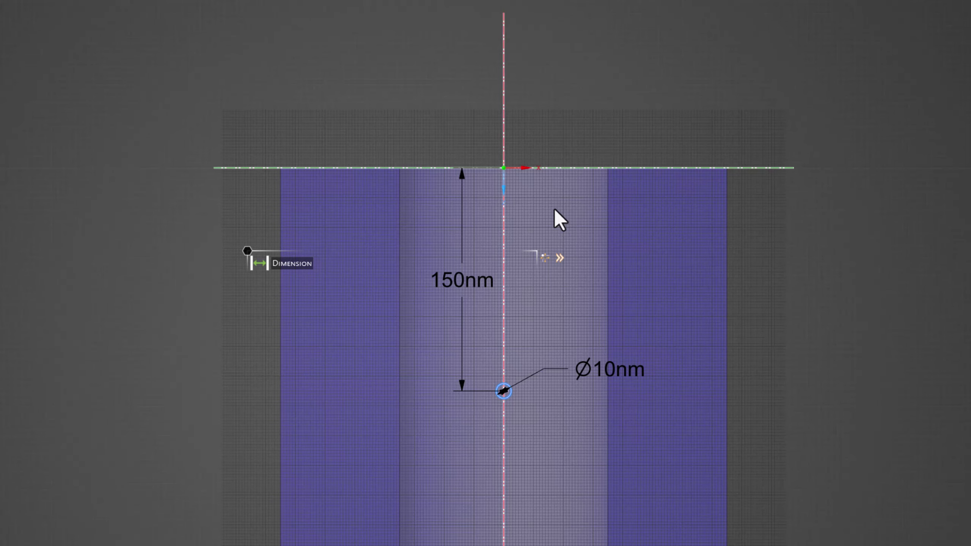
click(554, 209)
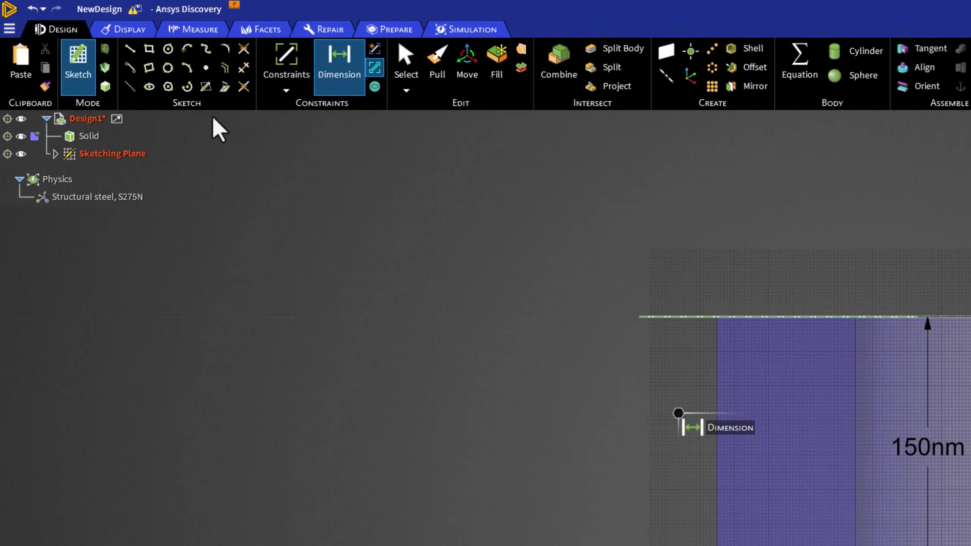
Step: Finish the sketch to turn the small circle into a surface inside the cylinder's bore
click(106, 89)
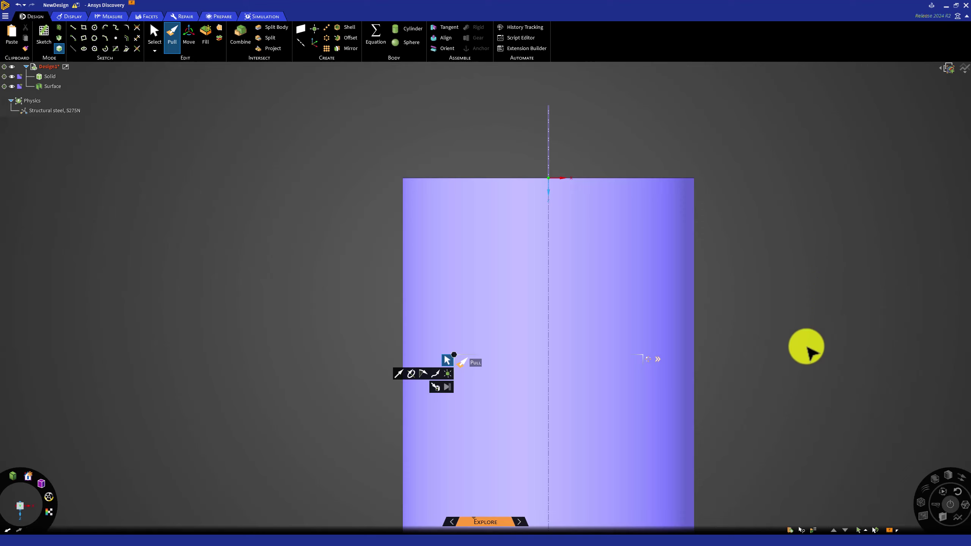
mouse_move(804, 344)
middle_down()
mouse_move(782, 234)
mouse_move(776, 245)
mouse_move(605, 297)
middle_up()
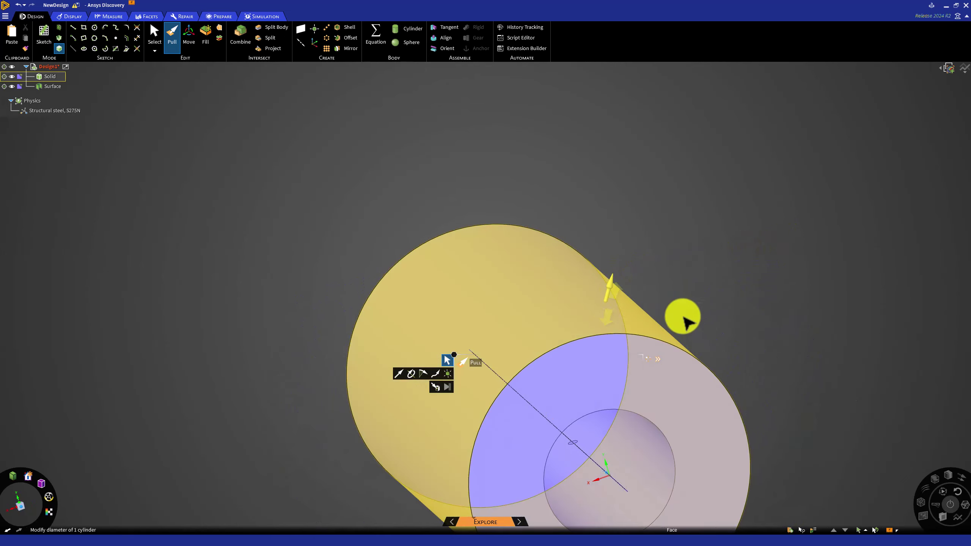
ctrl+middle_drag(760, 352, 688, 231)
scroll(562, 274, down, 3)
scroll(644, 225, up, 5)
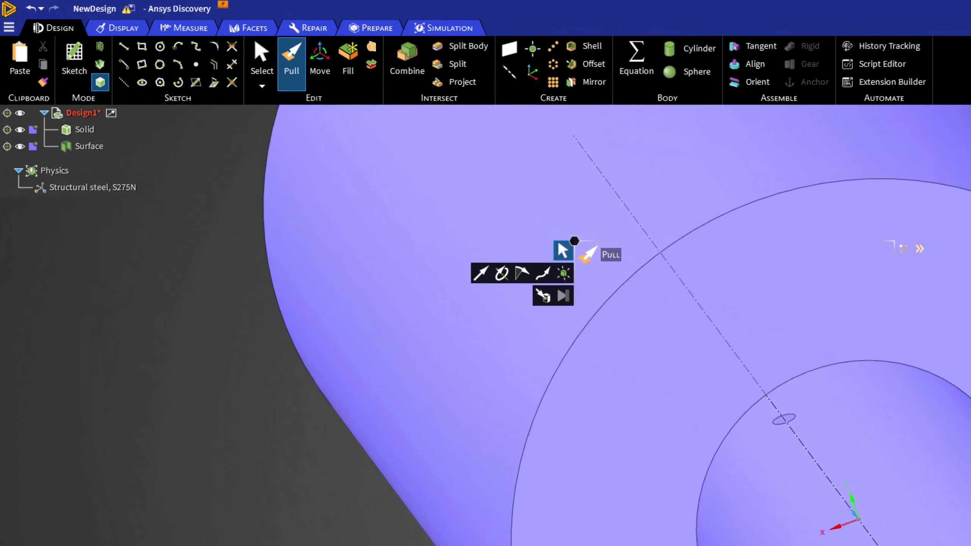
Step: Pull the small circular surface upward about 180 nm with the Cut option to make a radial hole through the cylinder's wall
click(462, 117)
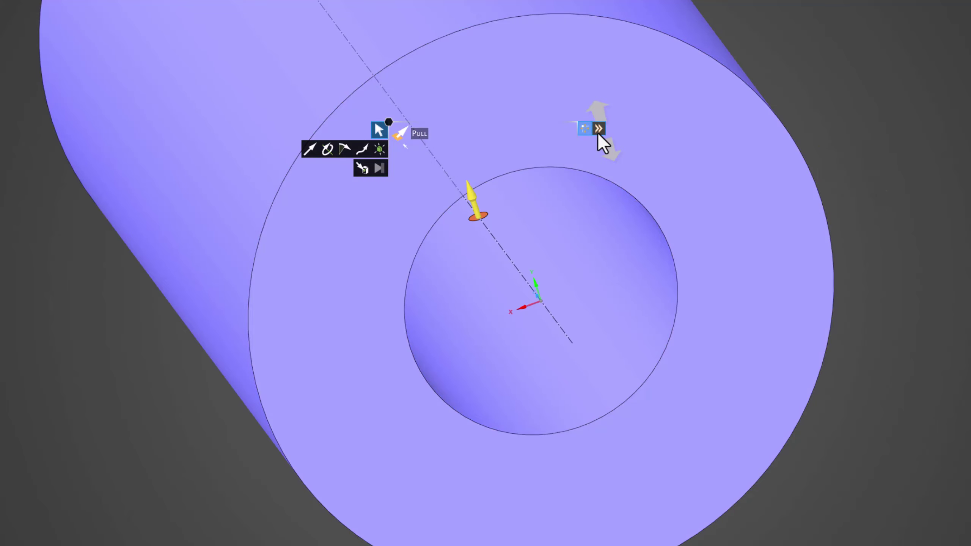
click(599, 132)
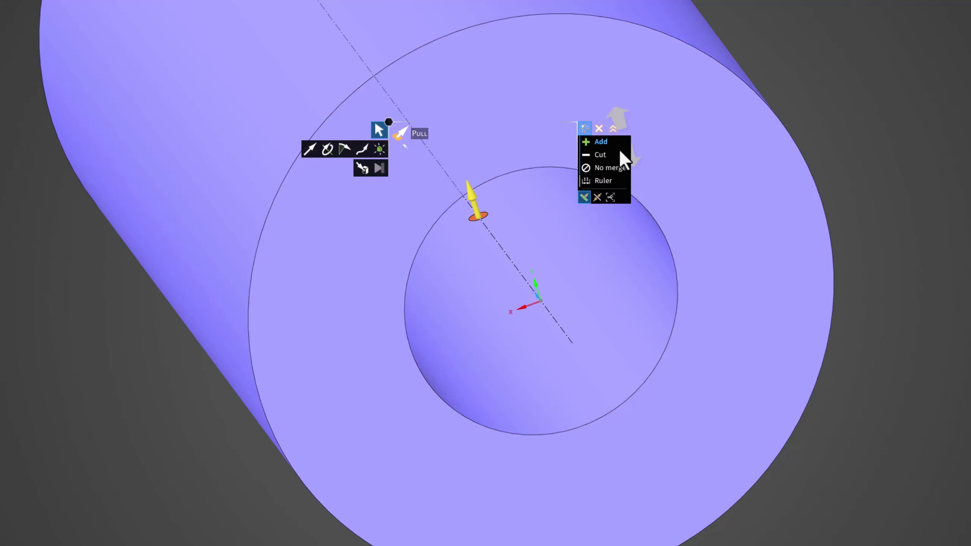
click(604, 154)
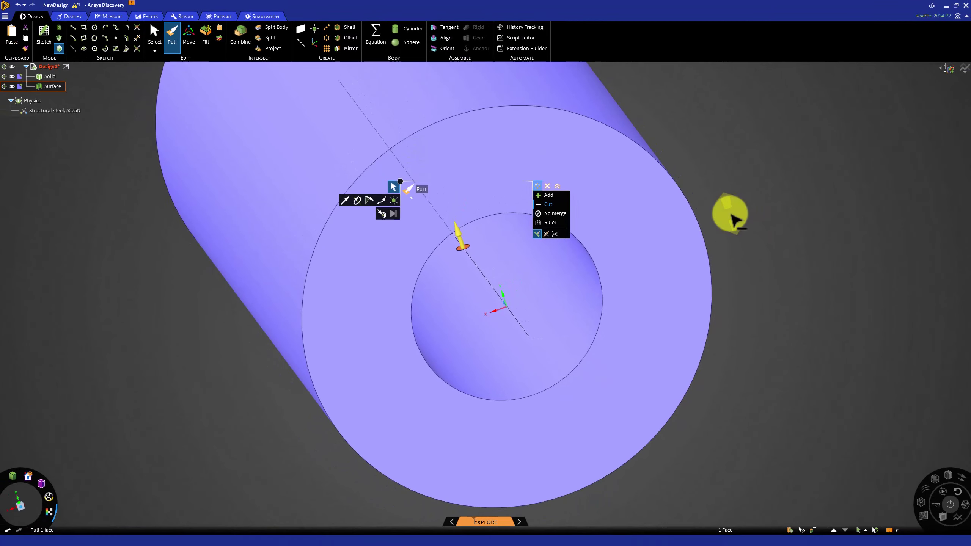
scroll(730, 214, down, 2)
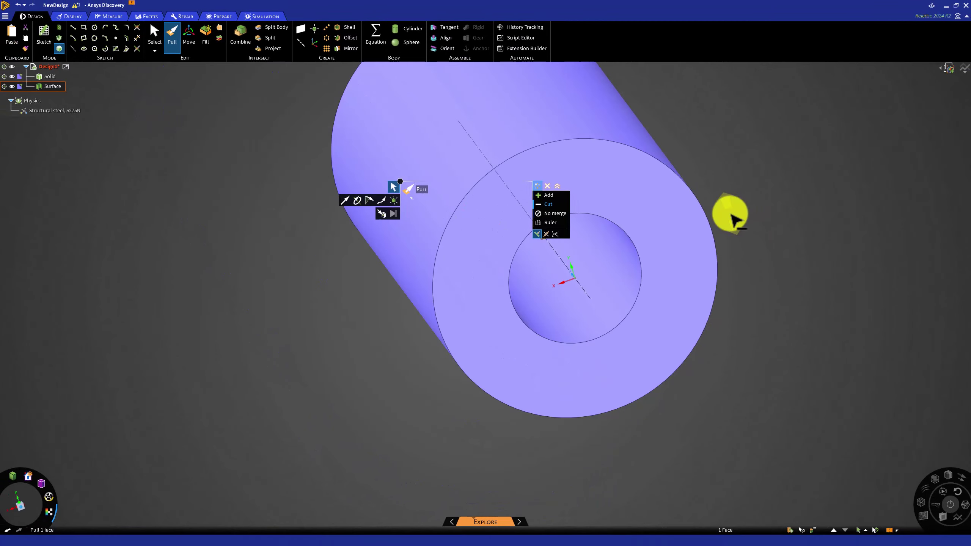
ctrl+middle_drag(733, 203, 687, 241)
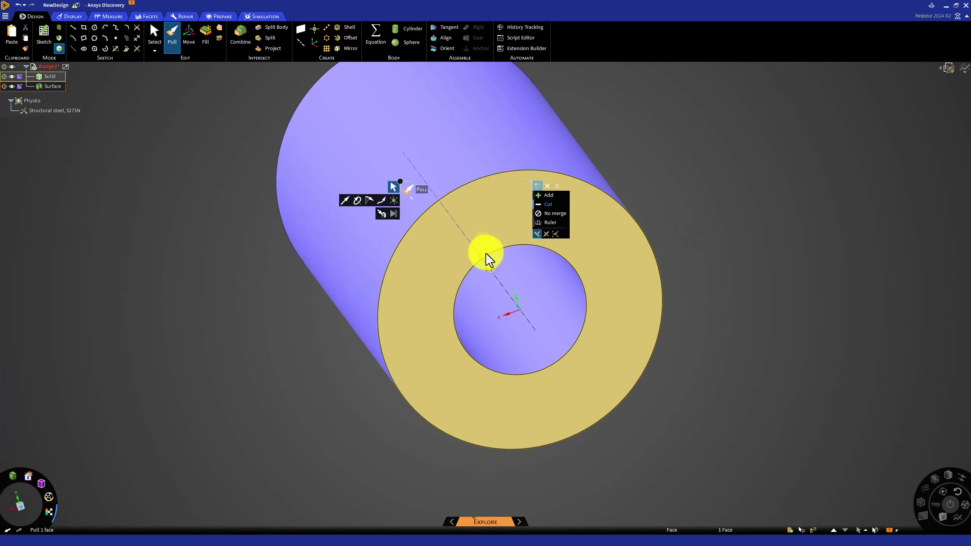
drag(484, 251, 414, 100)
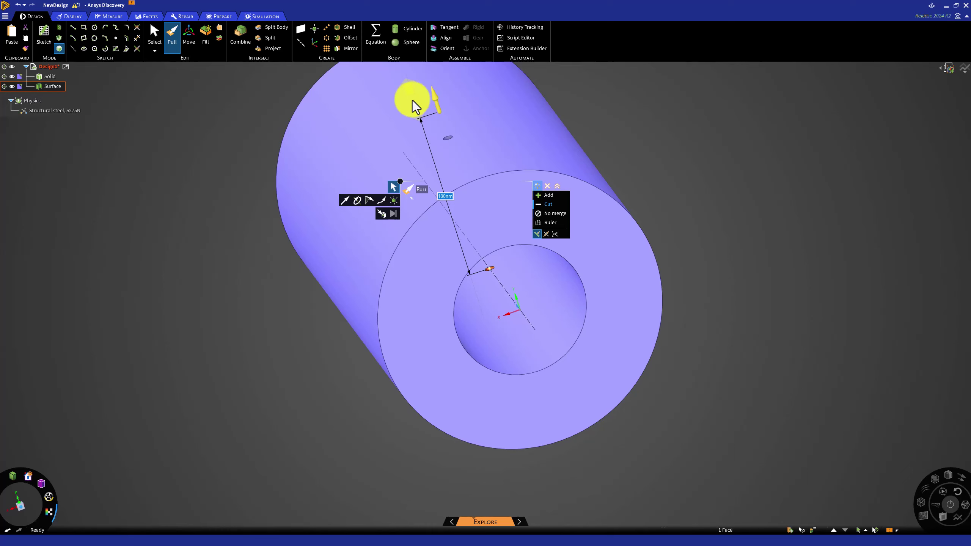
drag(412, 101, 413, 101)
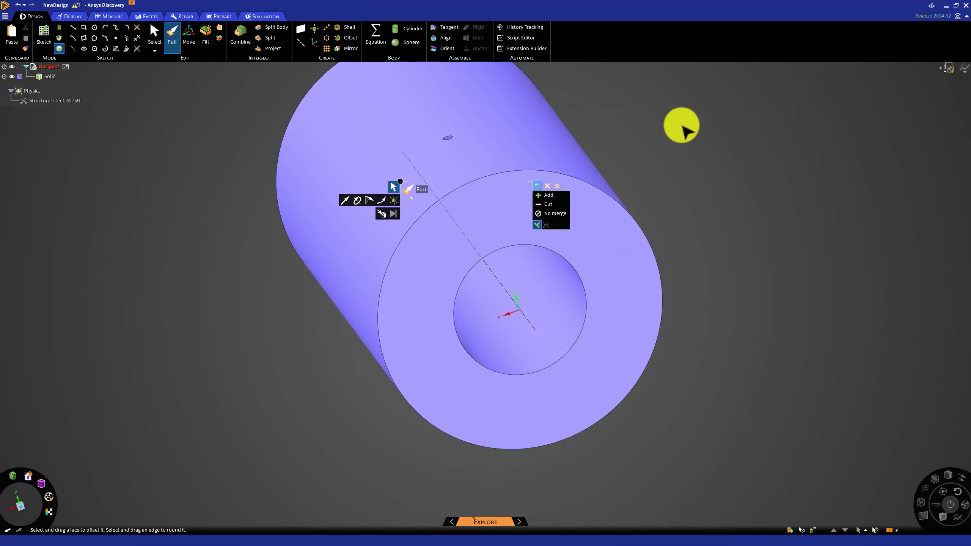
mouse_move(684, 131)
middle_down()
mouse_move(702, 207)
mouse_move(716, 219)
mouse_move(702, 215)
mouse_move(727, 189)
mouse_move(694, 199)
middle_up()
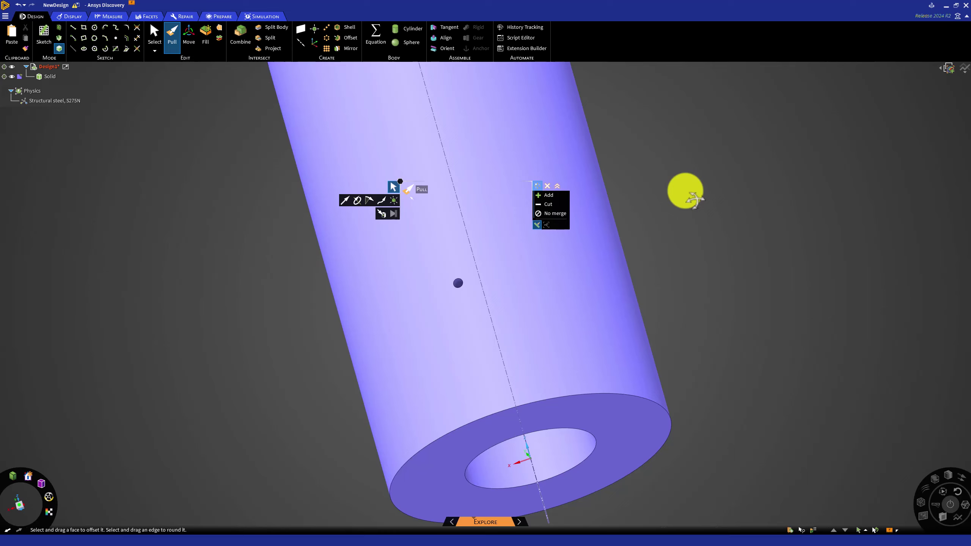
key(Escape)
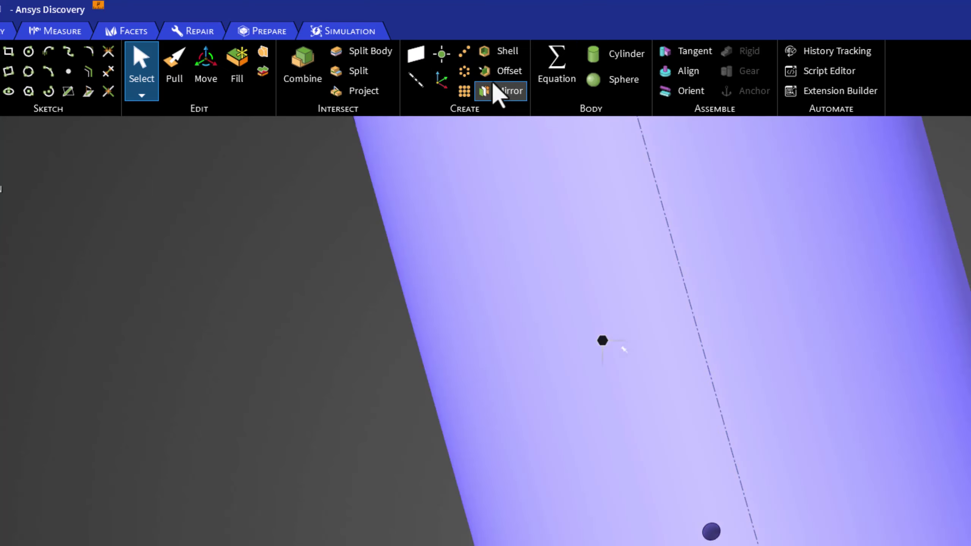
Step: Create a one-dimensional circular pattern of the radial hole with 3 instances over 360° about the cylinder's long axis
click(465, 72)
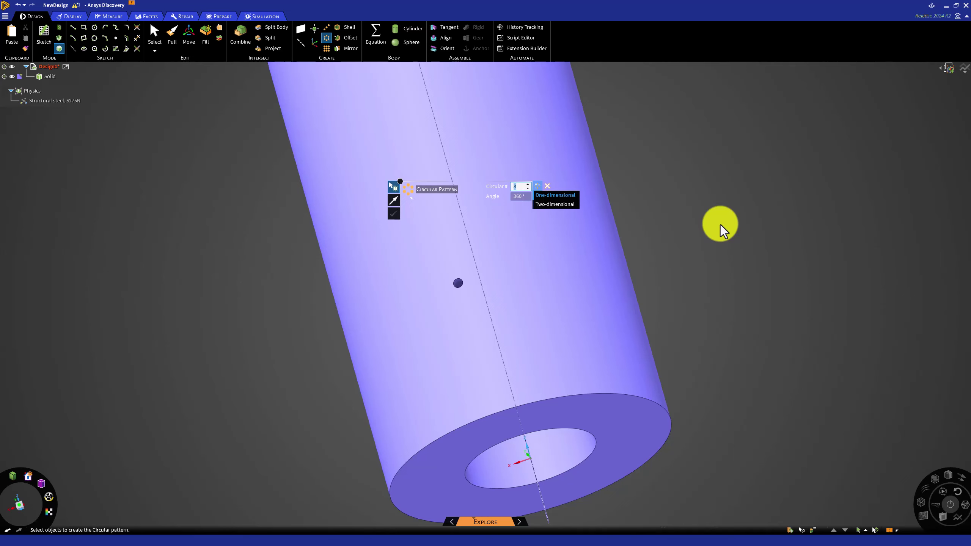
middle_drag(707, 232, 690, 224)
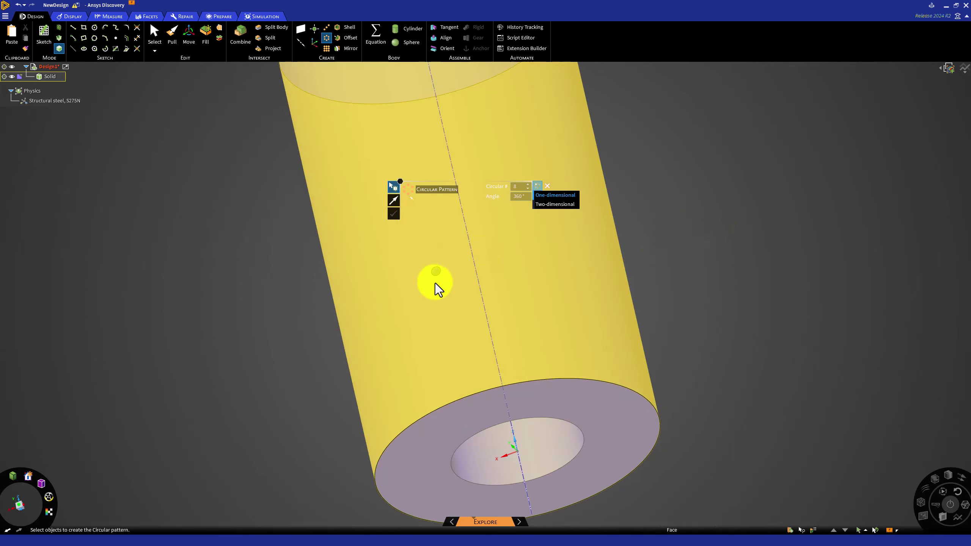
scroll(435, 281, up, 5)
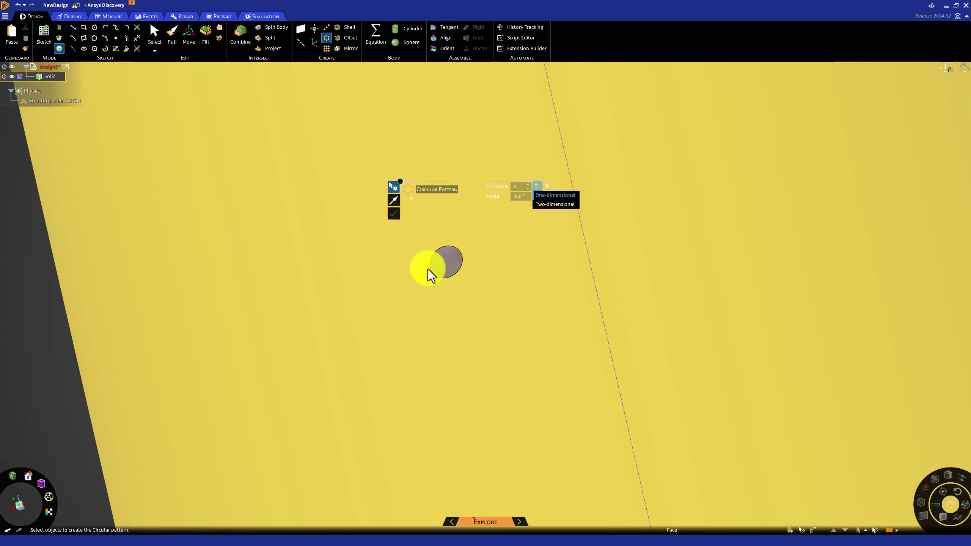
scroll(428, 269, up, 1)
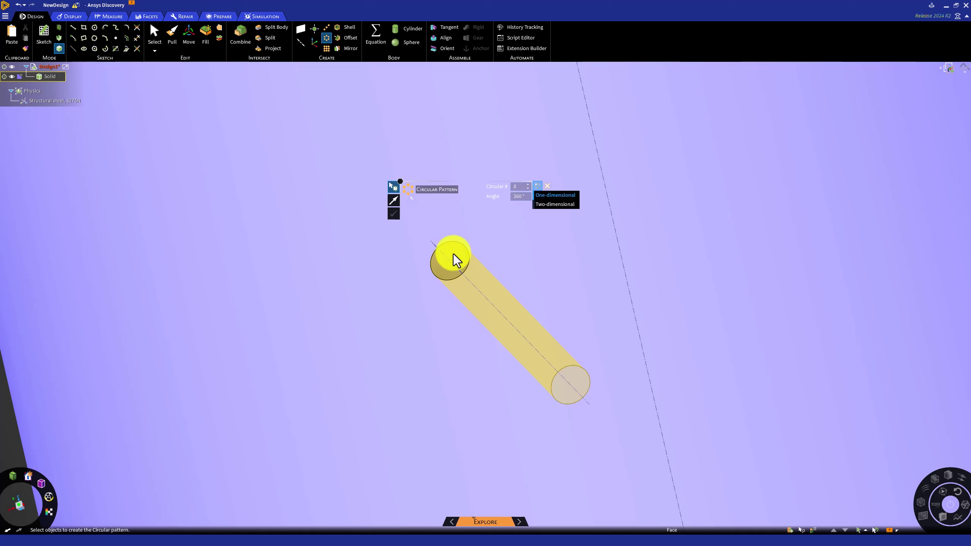
click(454, 254)
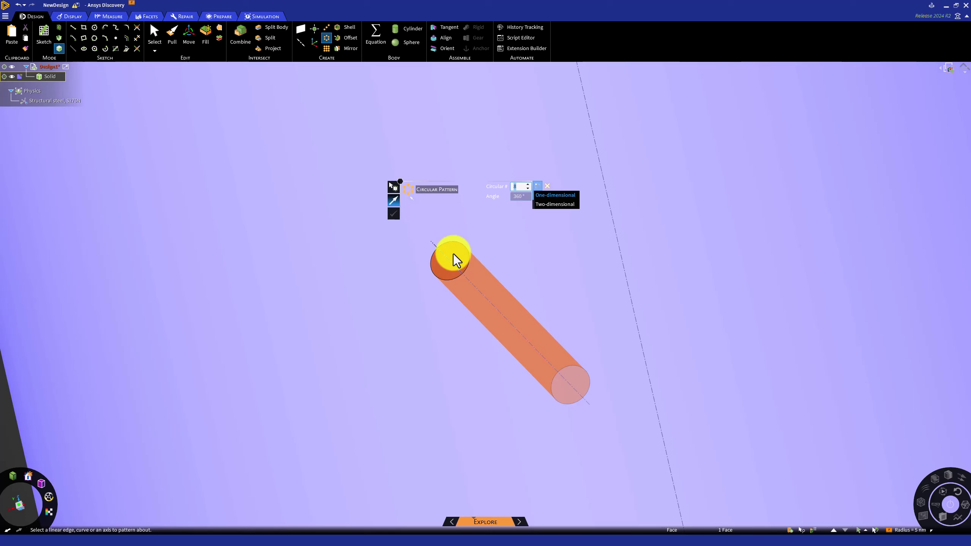
scroll(457, 260, up, 2)
scroll(455, 257, down, 8)
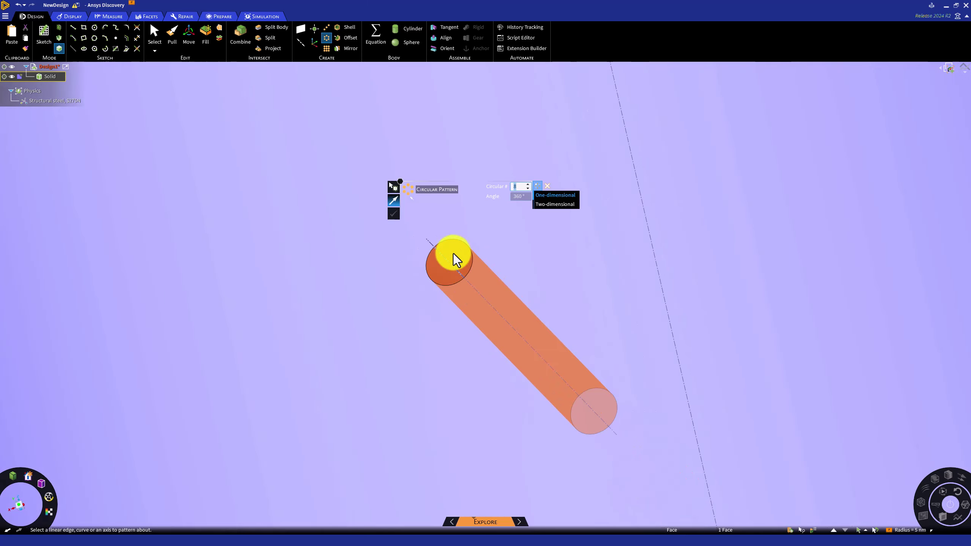
mouse_move(672, 256)
middle_down()
mouse_move(665, 282)
mouse_move(681, 245)
mouse_move(672, 269)
mouse_move(657, 249)
middle_up()
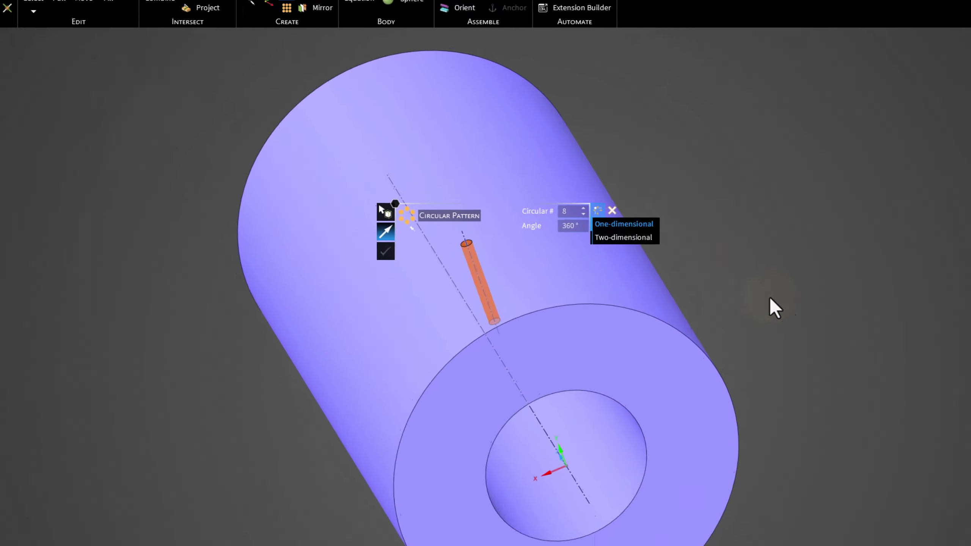
double_click(613, 230)
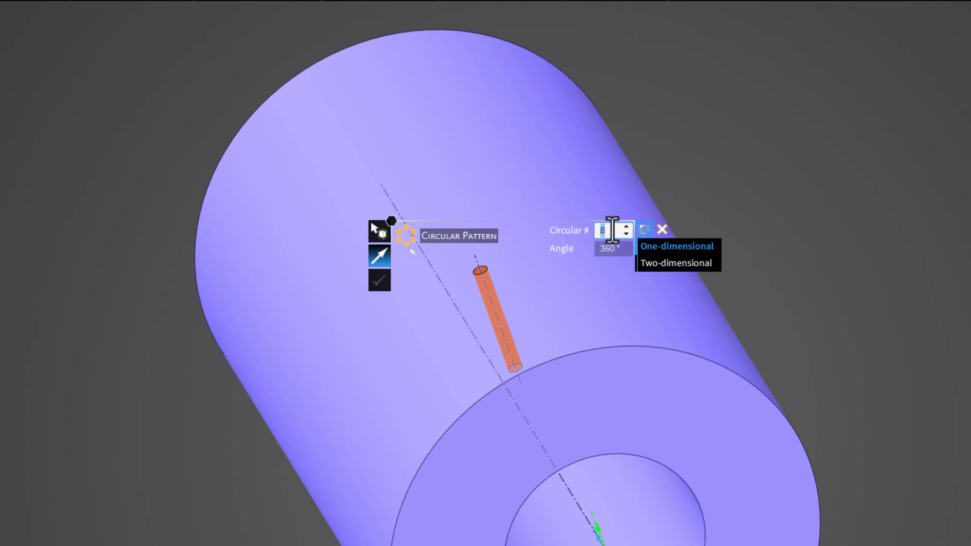
text(3)
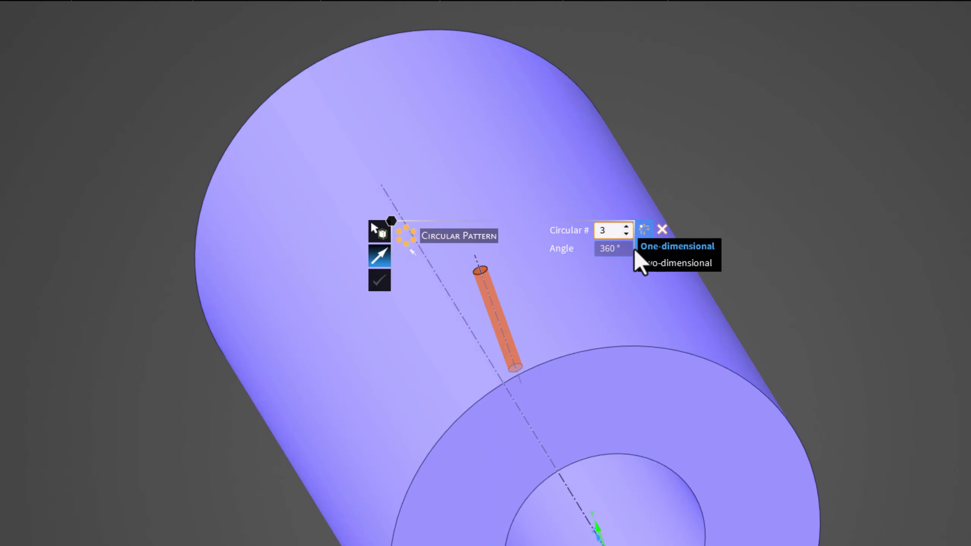
click(616, 251)
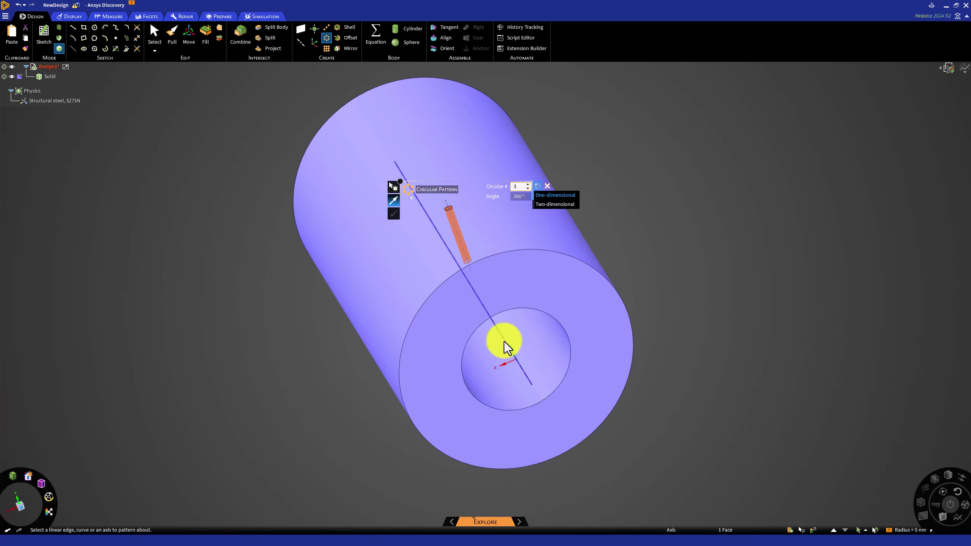
click(504, 342)
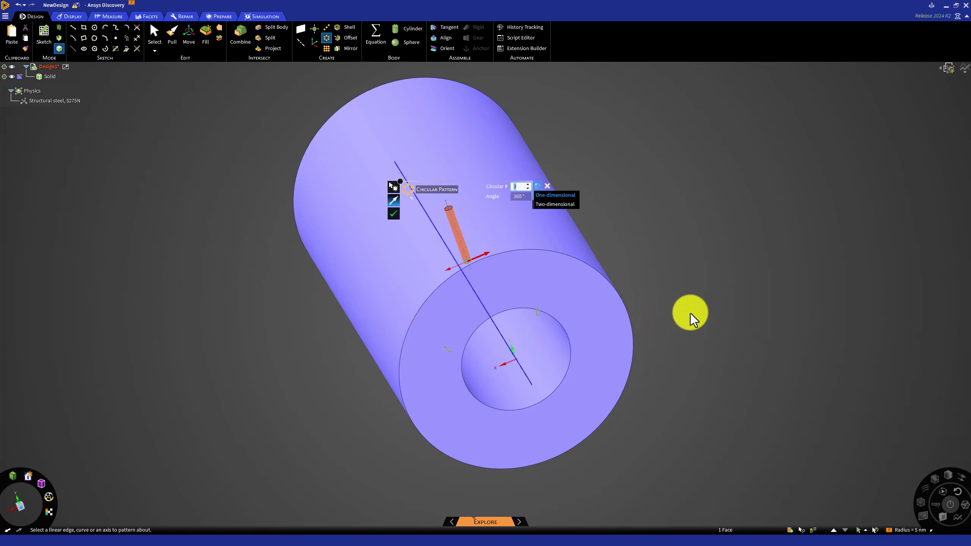
middle_drag(697, 285, 706, 309)
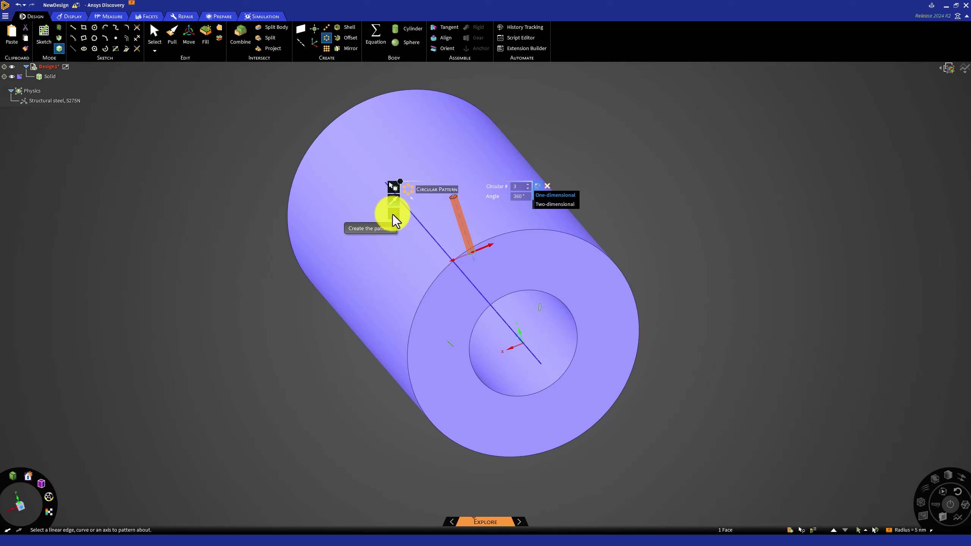
click(393, 215)
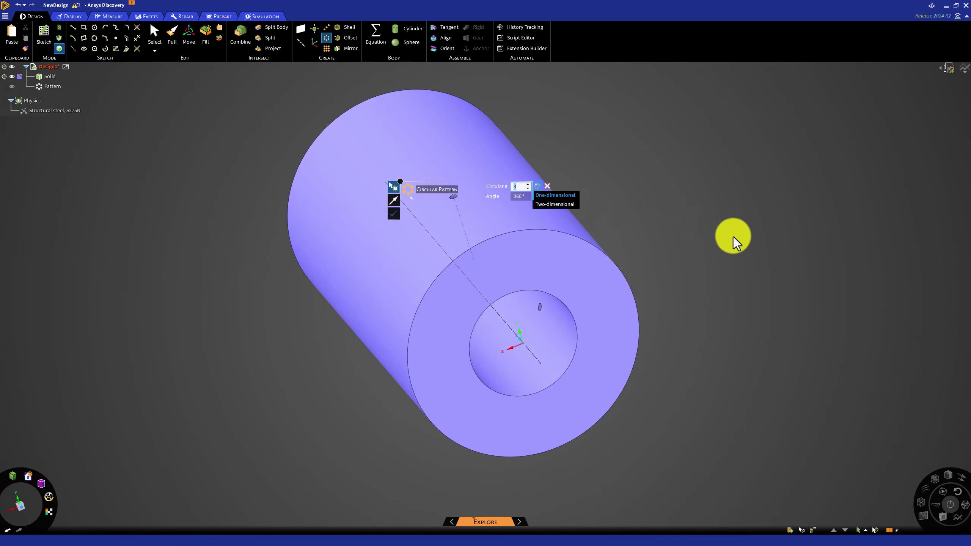
key(Escape)
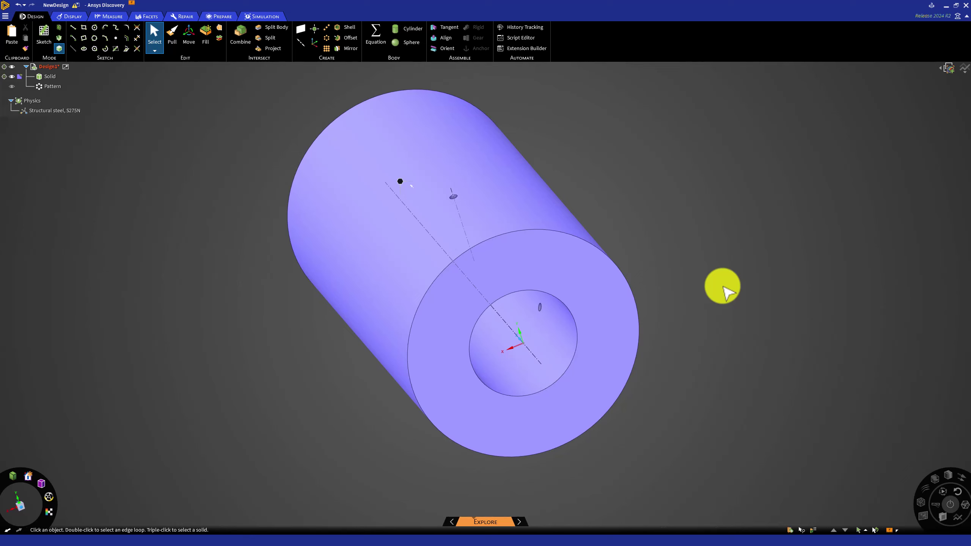
Step: Create a named selection called inlet from the annular face at the cylinder's origin end
middle_drag(725, 288, 818, 209)
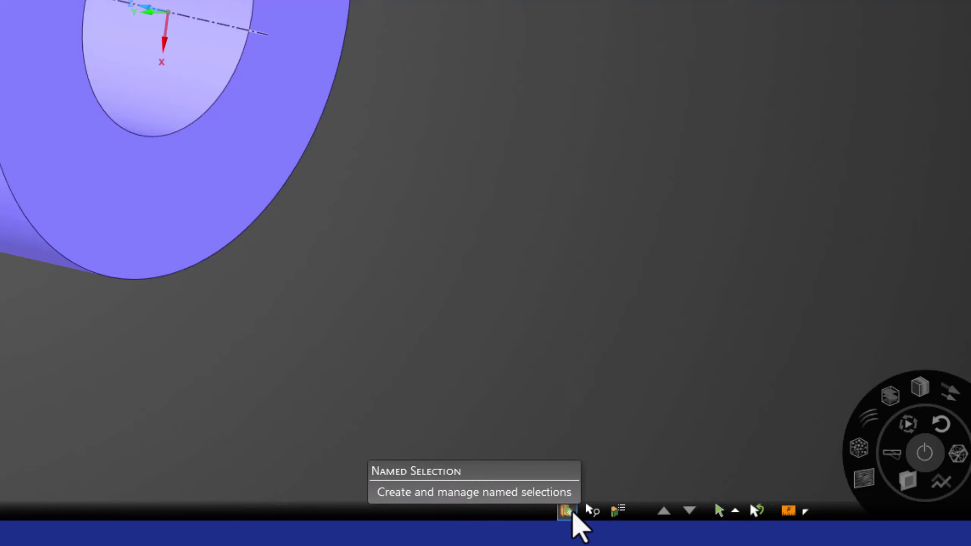
click(572, 512)
drag(618, 293, 604, 133)
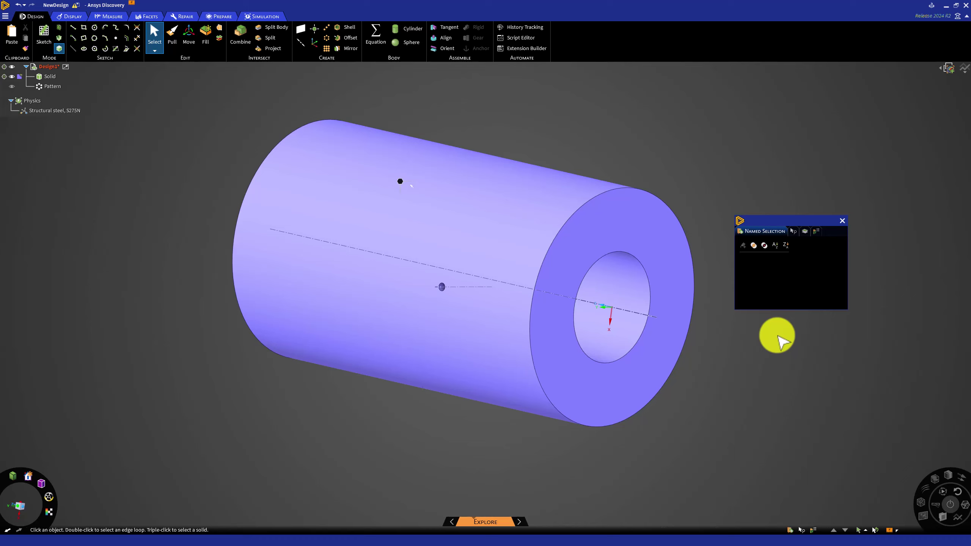
middle_drag(756, 333, 743, 344)
click(649, 274)
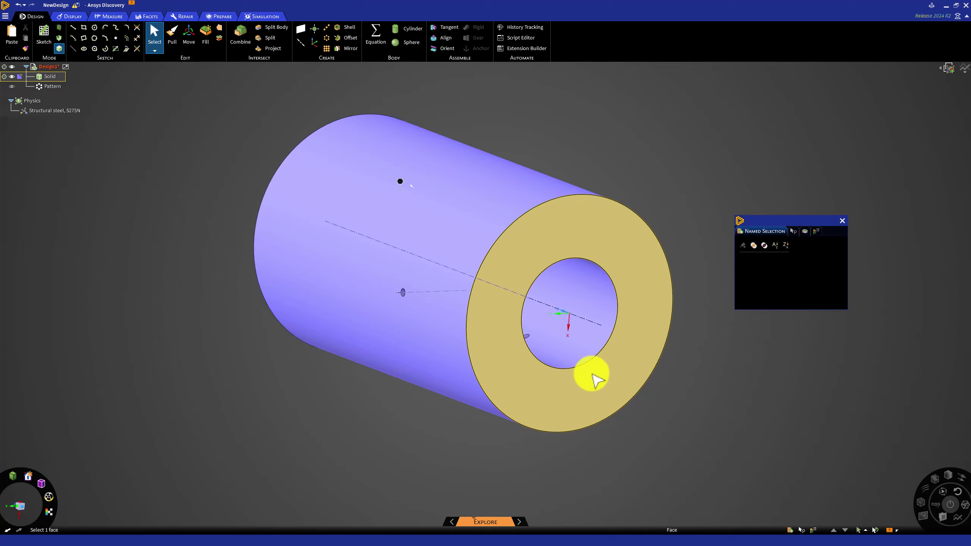
click(576, 328)
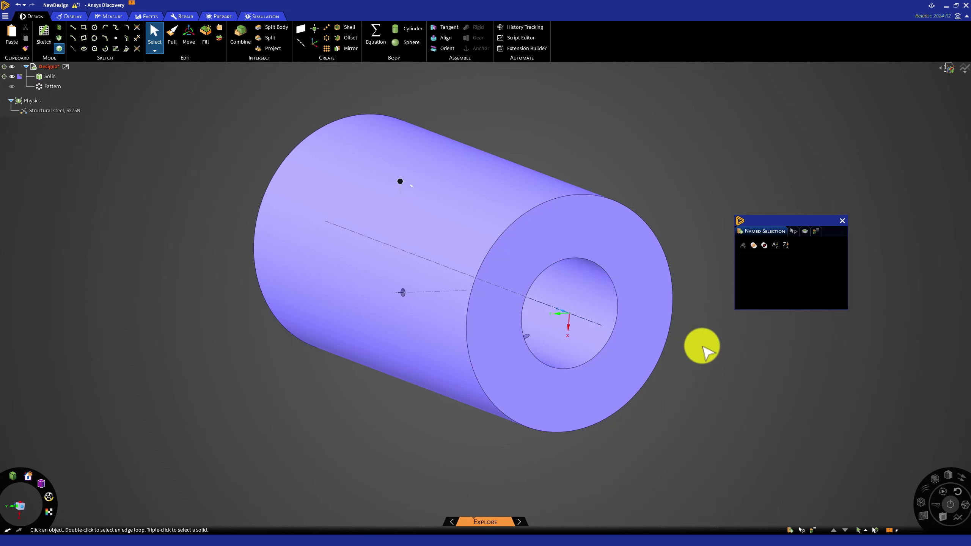
click(649, 317)
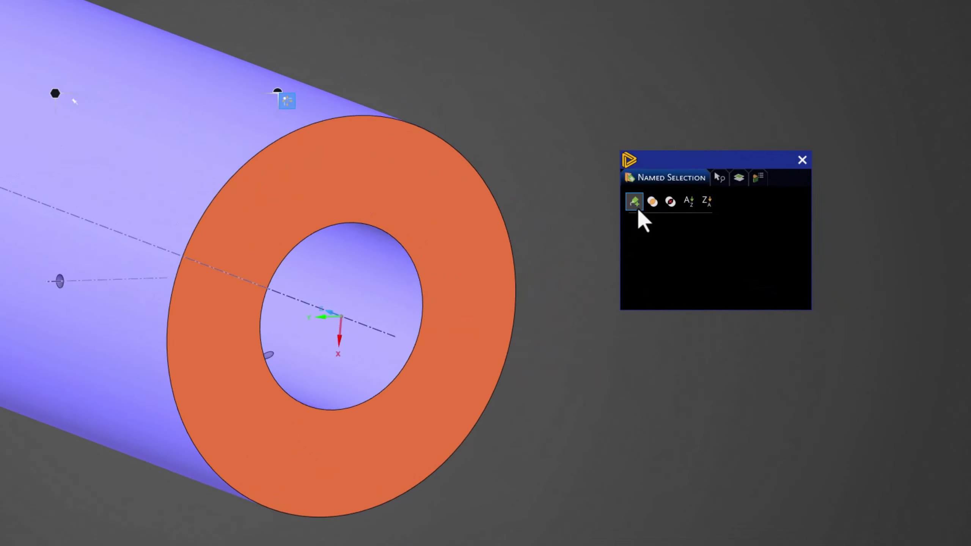
click(635, 203)
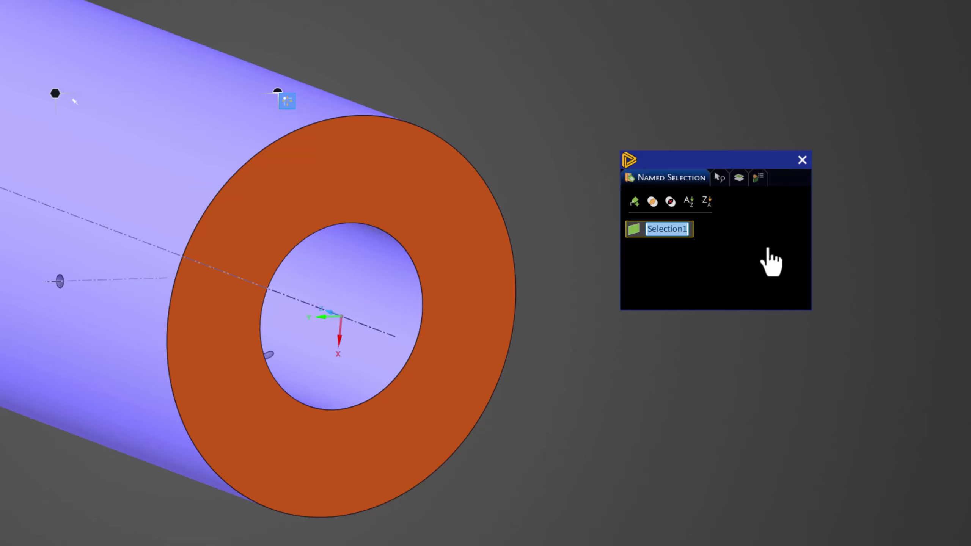
text(inlet)
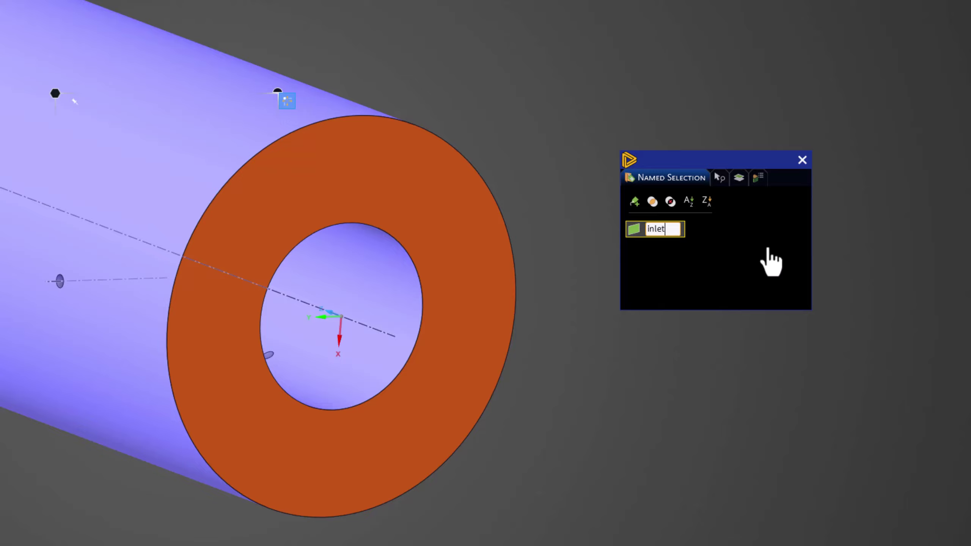
key(Return)
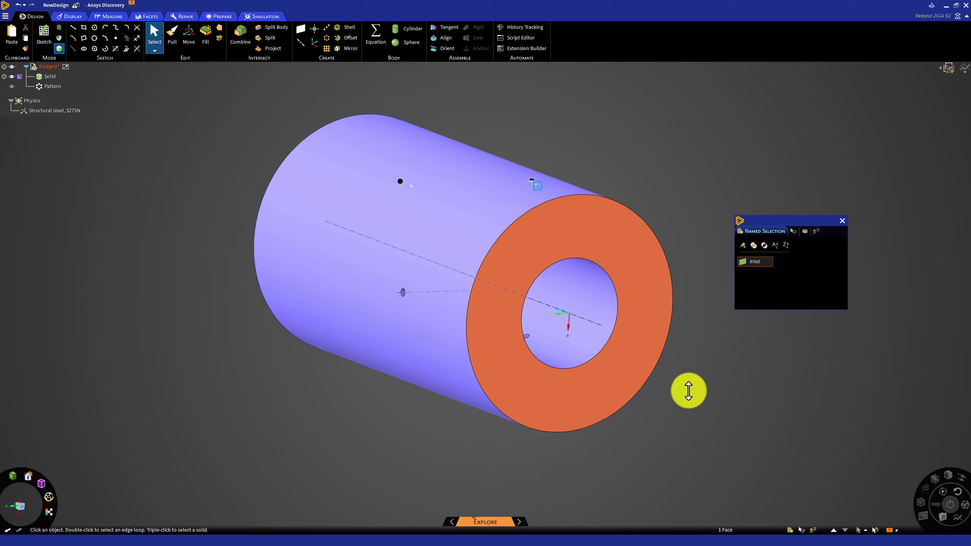
Step: Create a named selection called outlet from the annular end face opposite the inlet
middle_drag(630, 421, 704, 417)
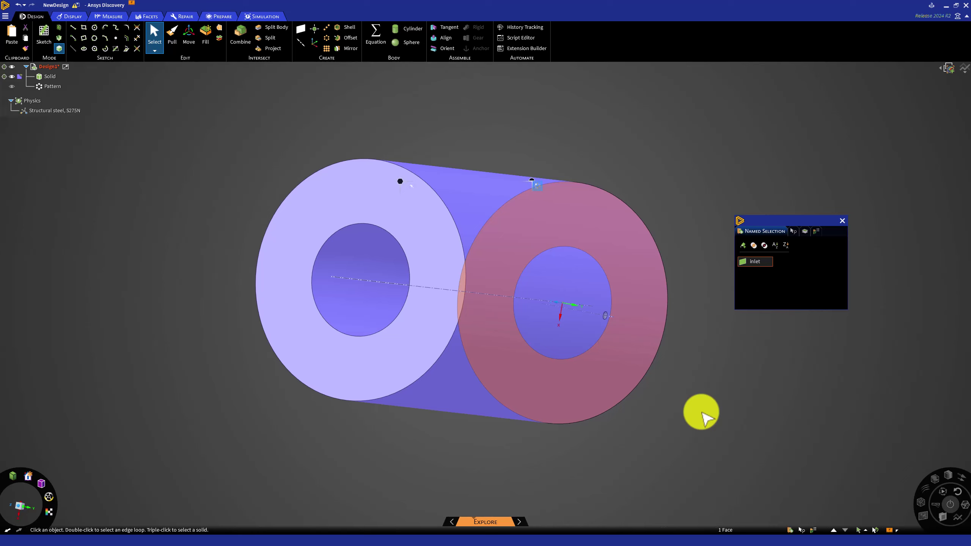
click(414, 357)
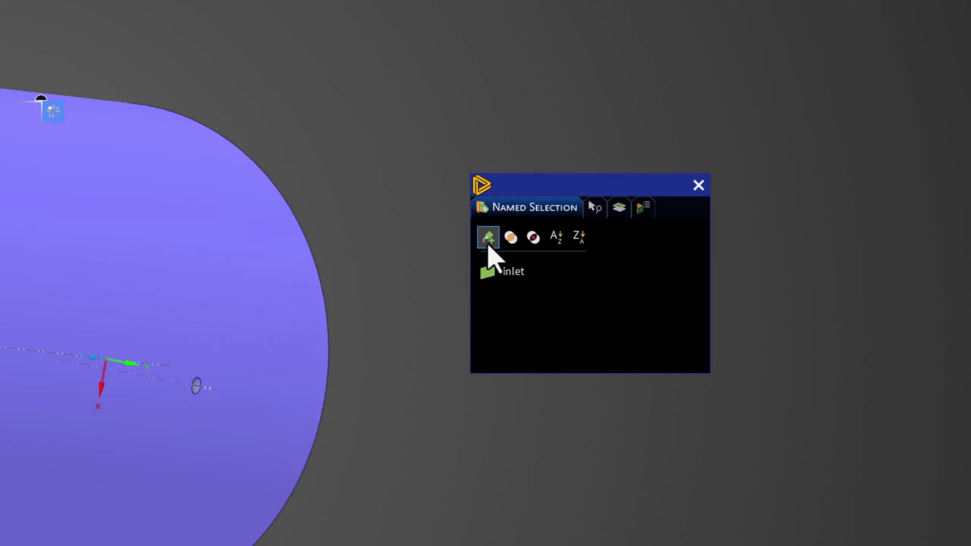
click(489, 238)
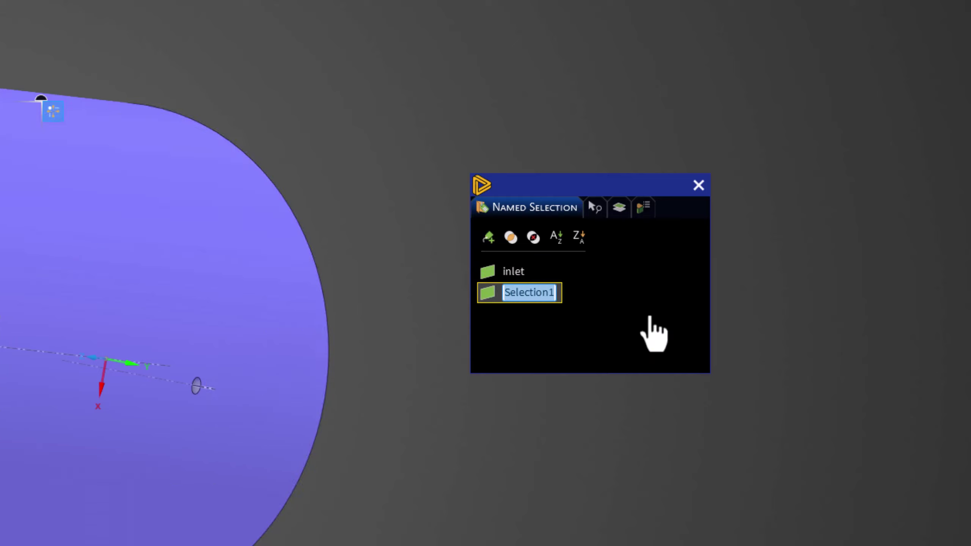
text(outlet)
key(Return)
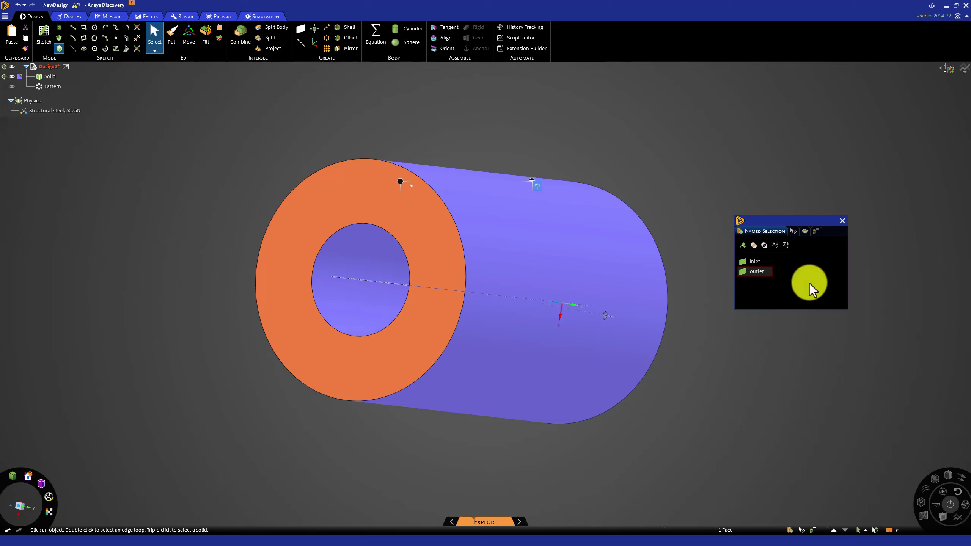
Step: Create a named selection called wall_outer from the cylinder's outer curved face
click(587, 249)
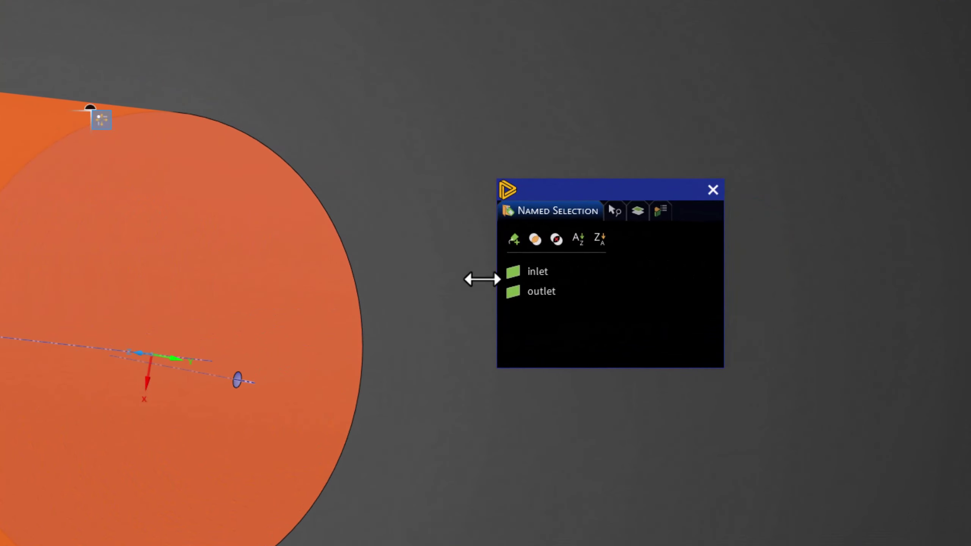
click(515, 241)
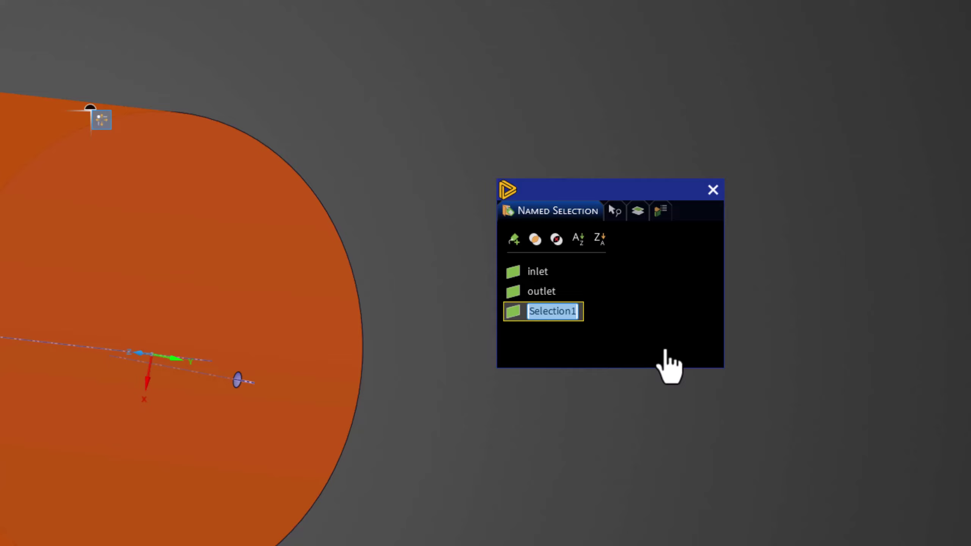
text(wa)
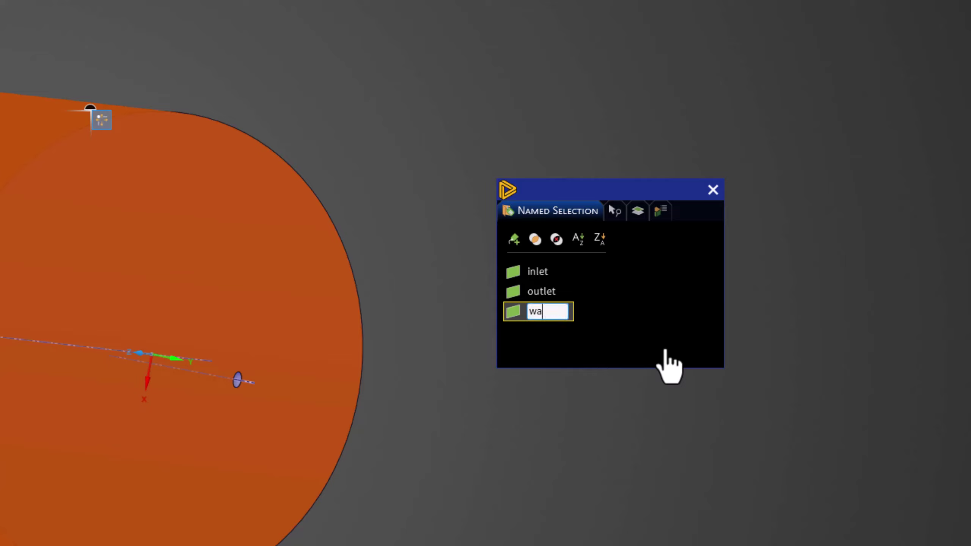
text(ll_outer)
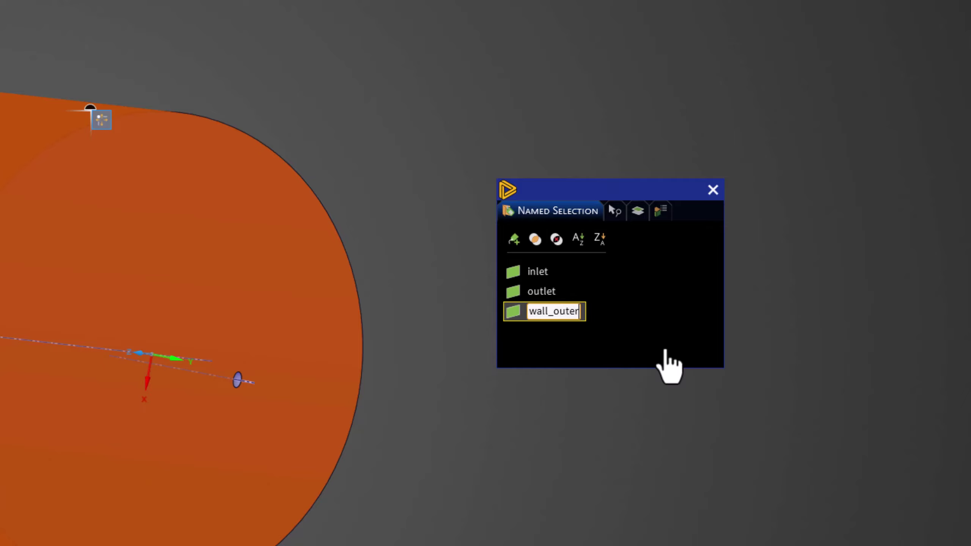
key(Return)
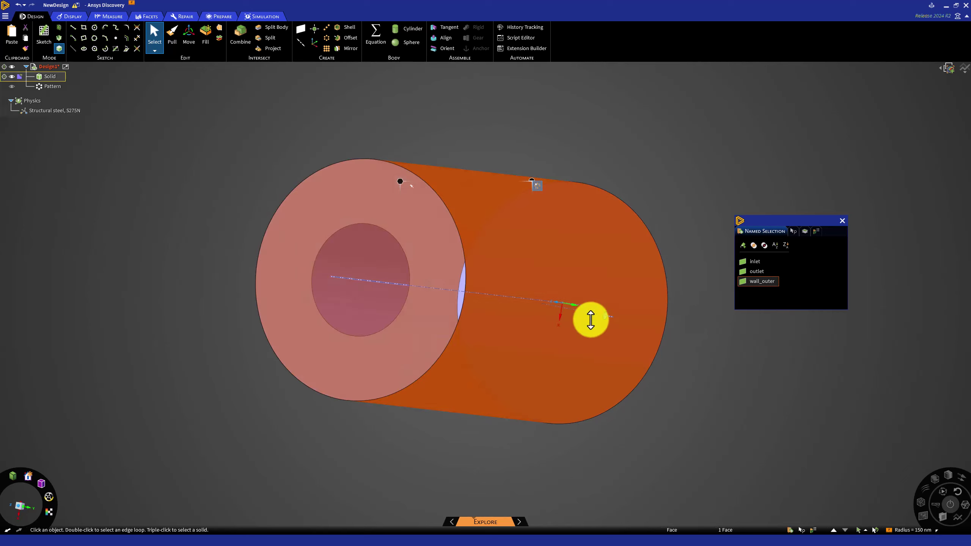
Step: Create a named selection called wall_inner from the curved face of the central bore
click(369, 302)
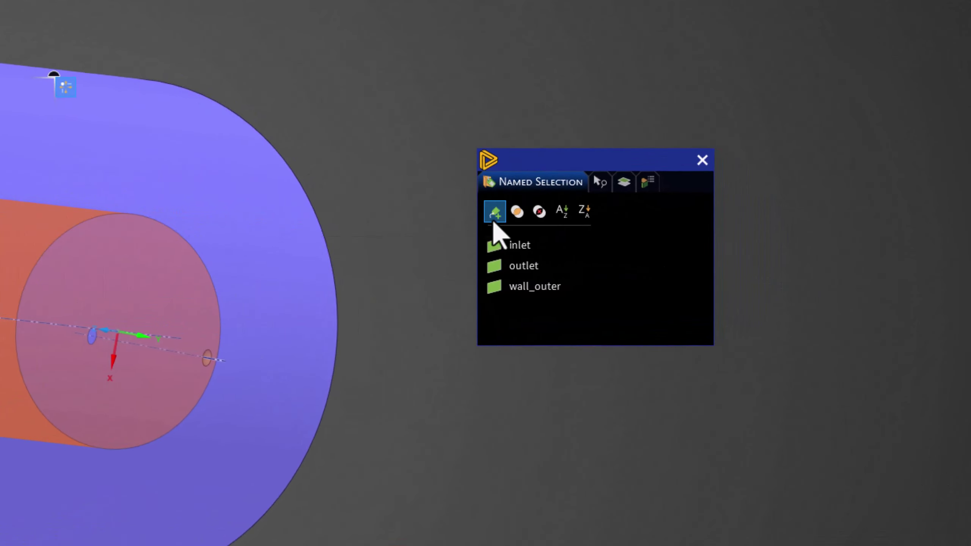
click(494, 212)
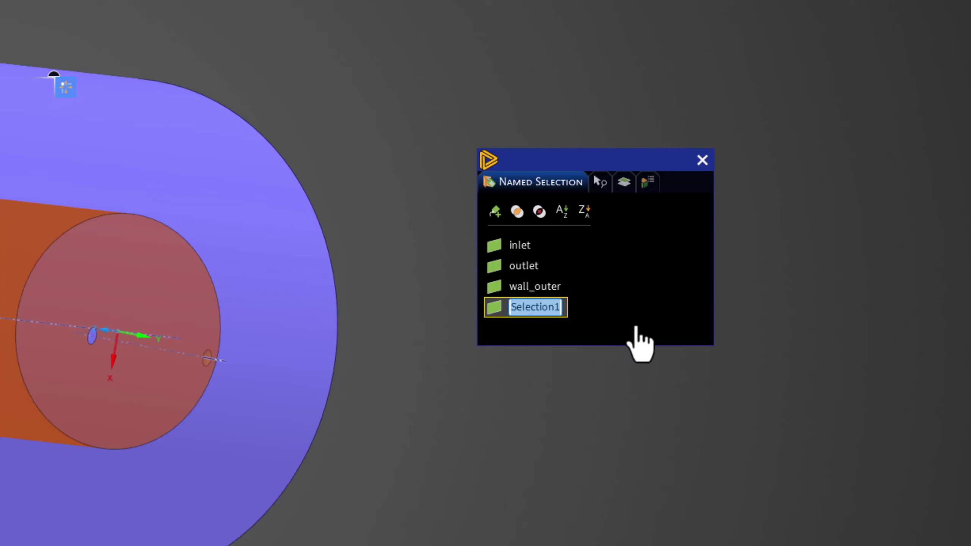
text(wall_inner)
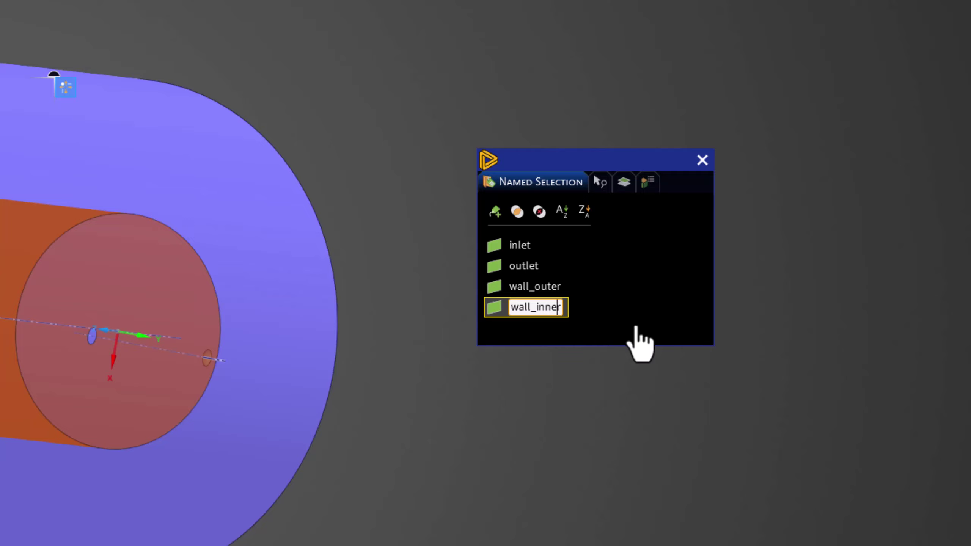
key(Return)
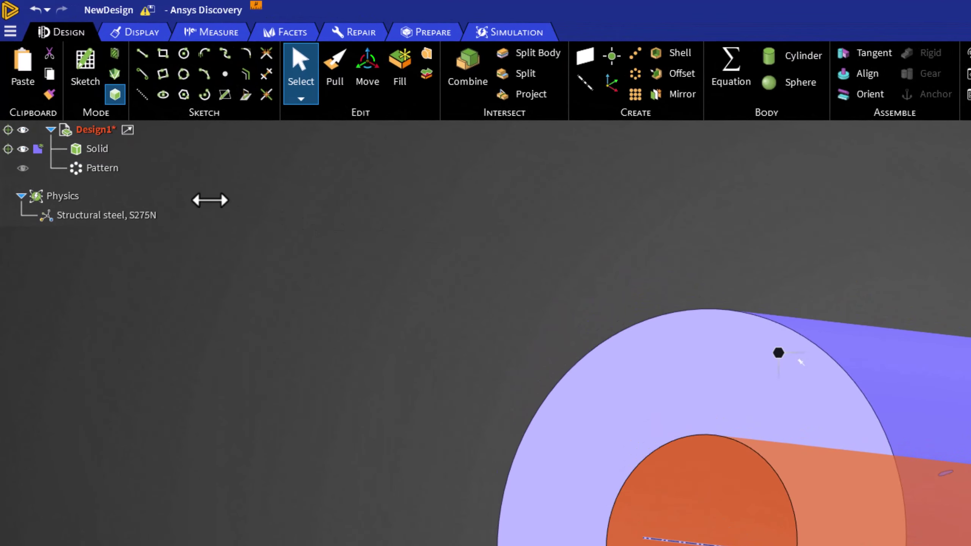
Step: Create a named selection called wall_pillar from the circular pattern of the three radial holes
click(105, 169)
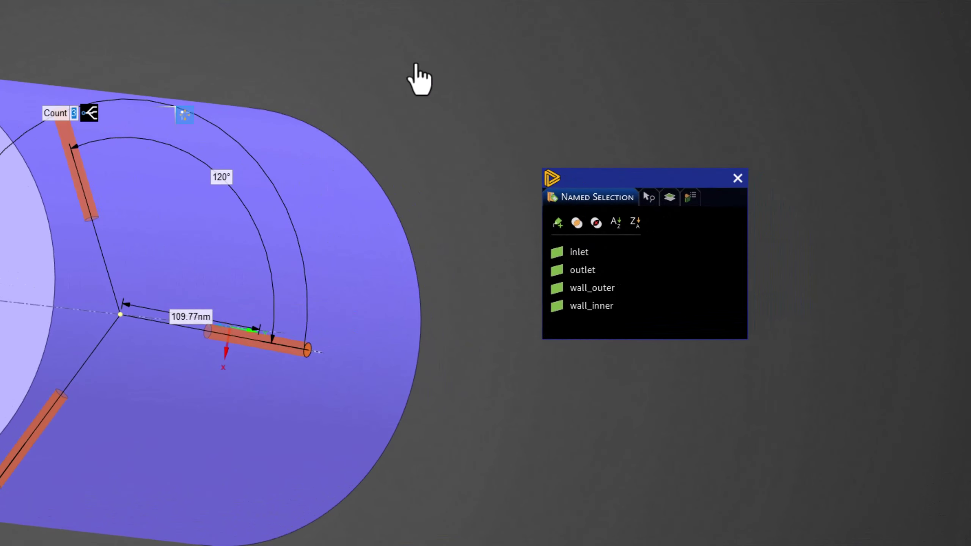
click(557, 226)
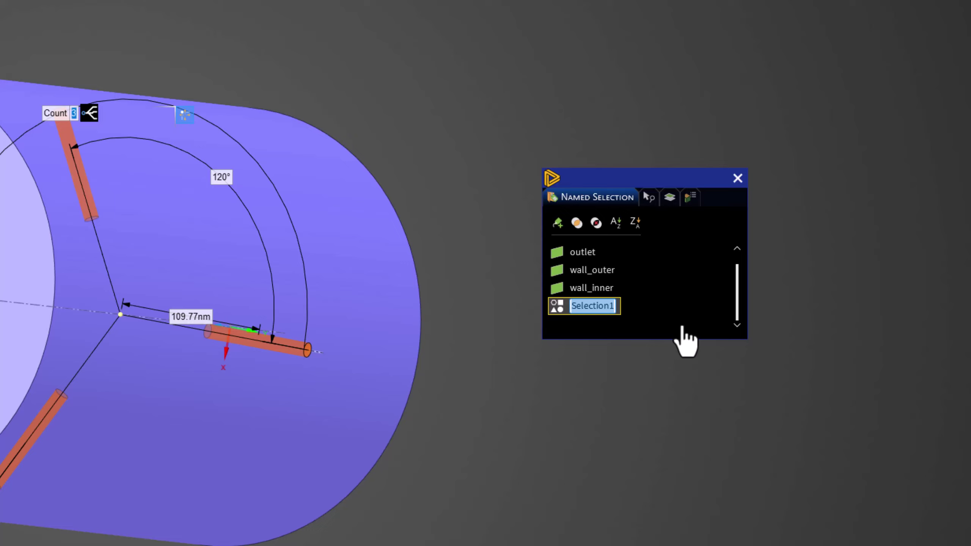
text(wall_p)
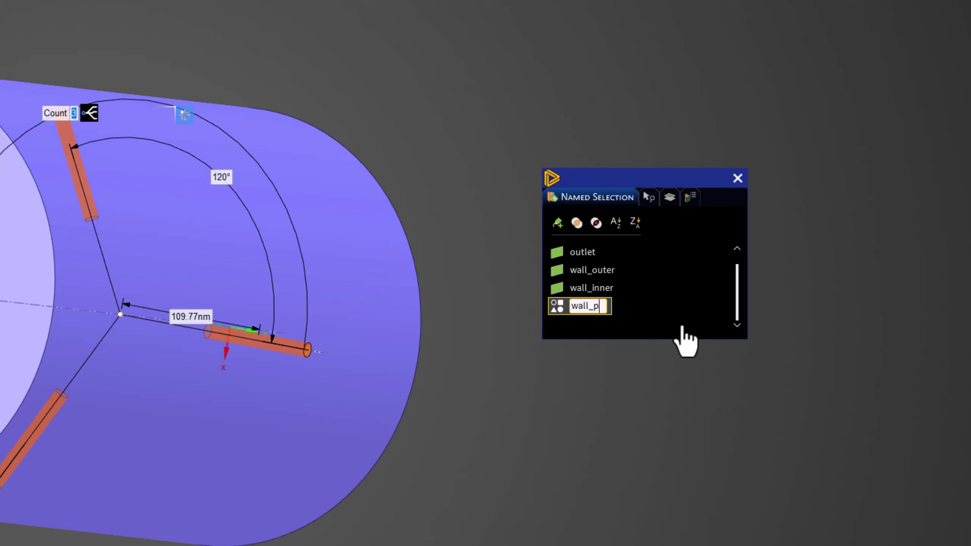
text(illar)
key(Return)
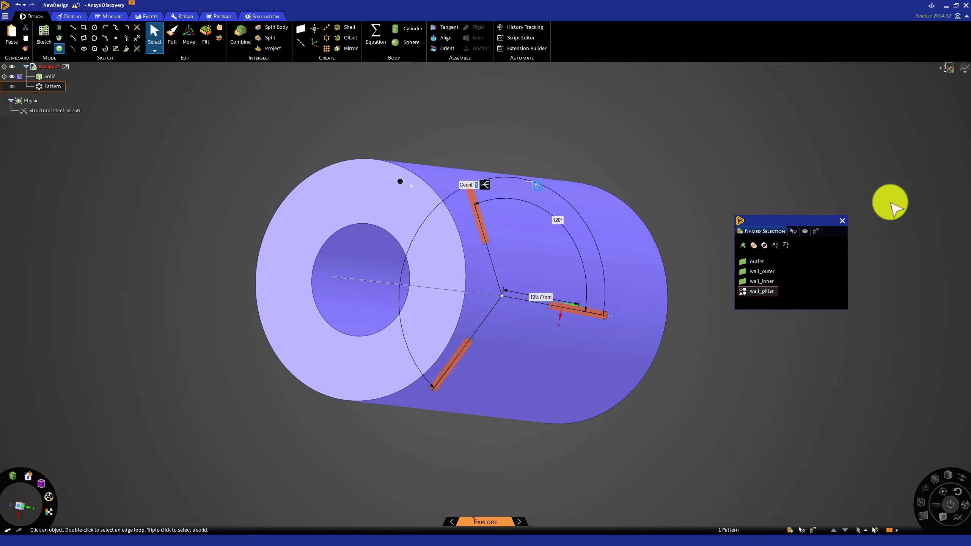
Step: Close the Discovery geometry editor and save the micro_channel_flow project in Workbench
click(966, 6)
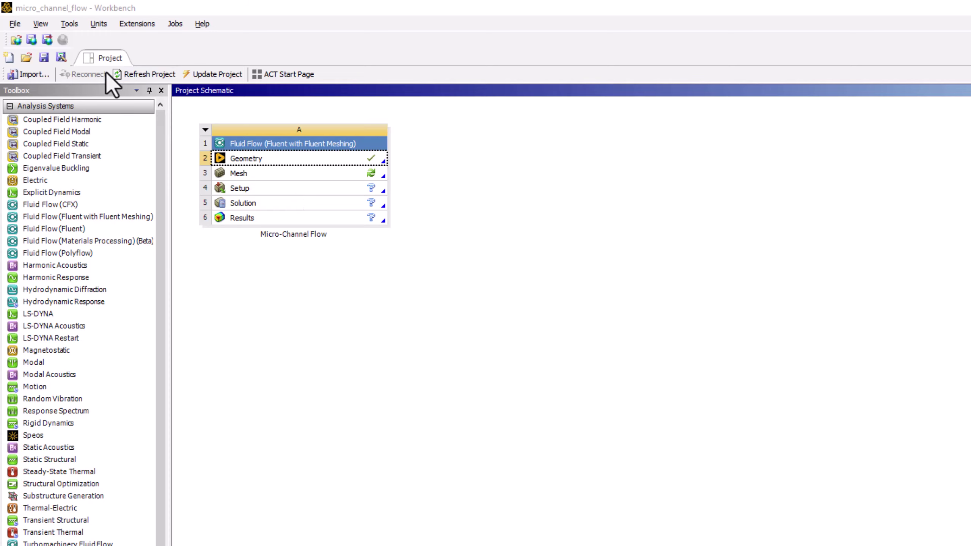
click(45, 59)
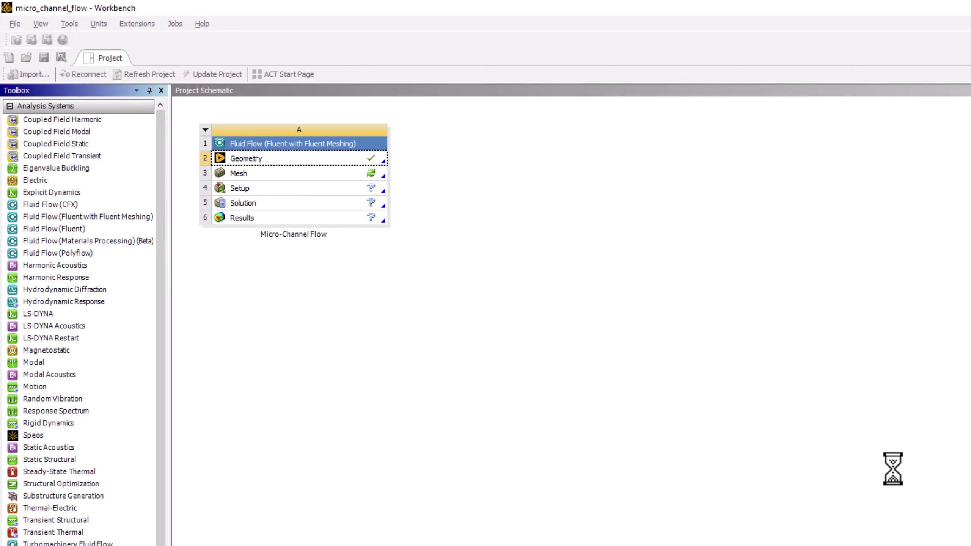